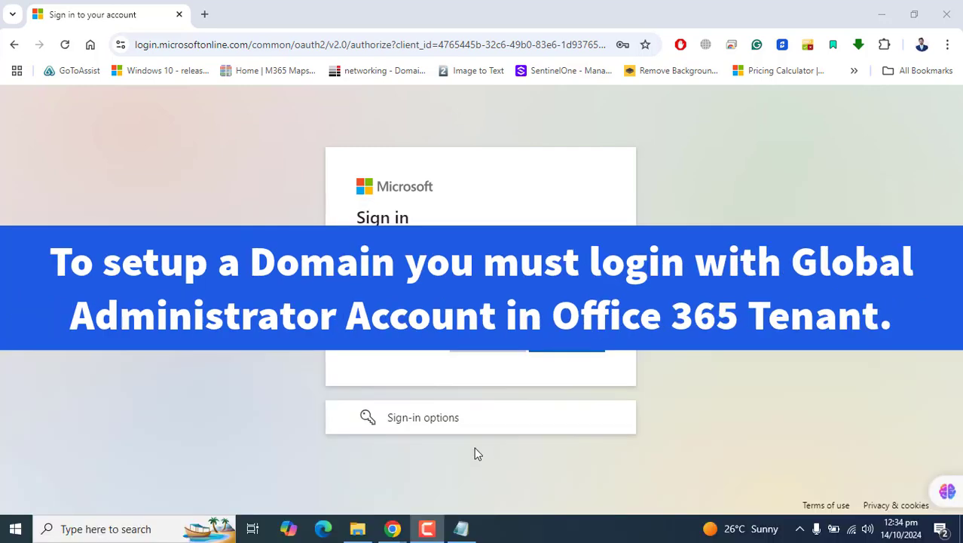
Step: Finish the Microsoft 365 sign-in with the account password, declining to stay signed in, and open a new tab
left_click(568, 348)
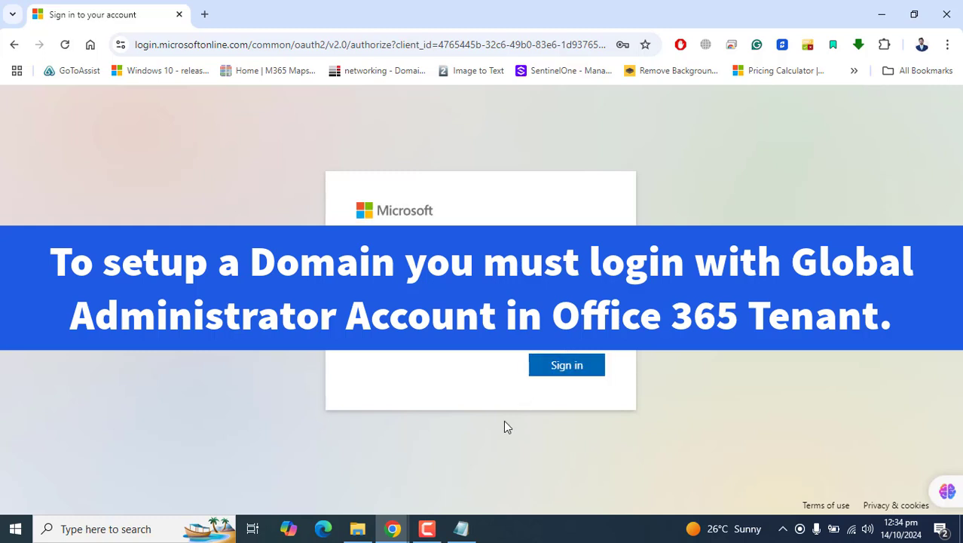
left_click(567, 366)
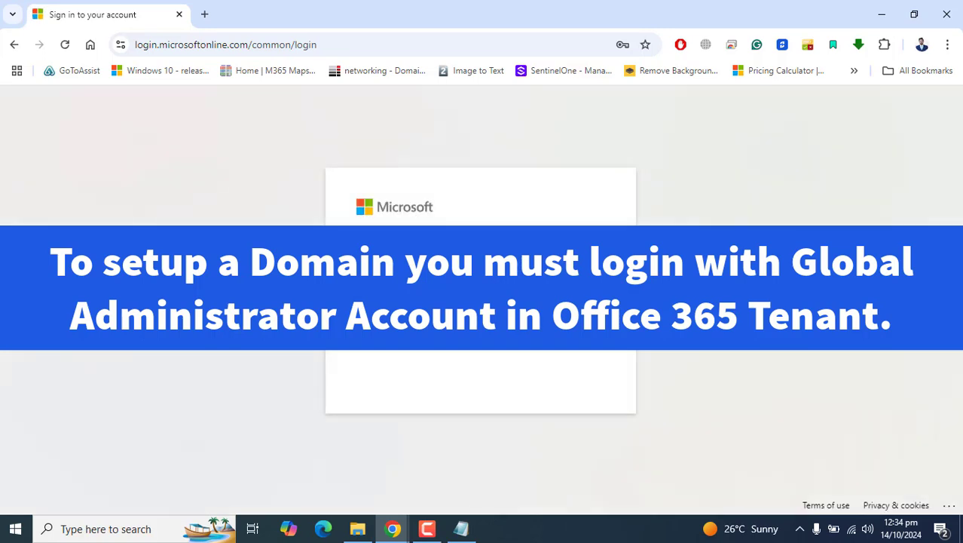
left_click(490, 370)
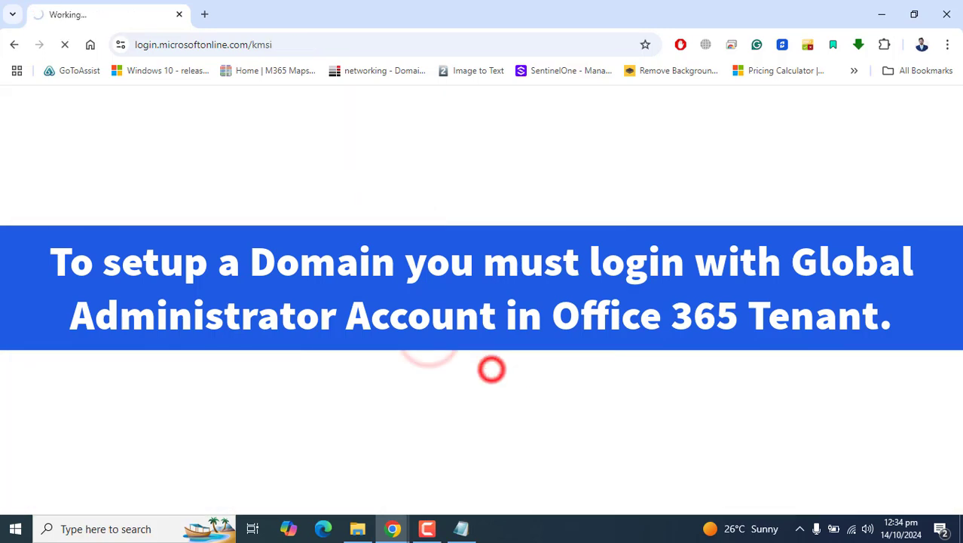
left_click(205, 14)
Step: Load portal.office.com and admin.microsoft.com in two separate browser tabs
left_click(235, 47)
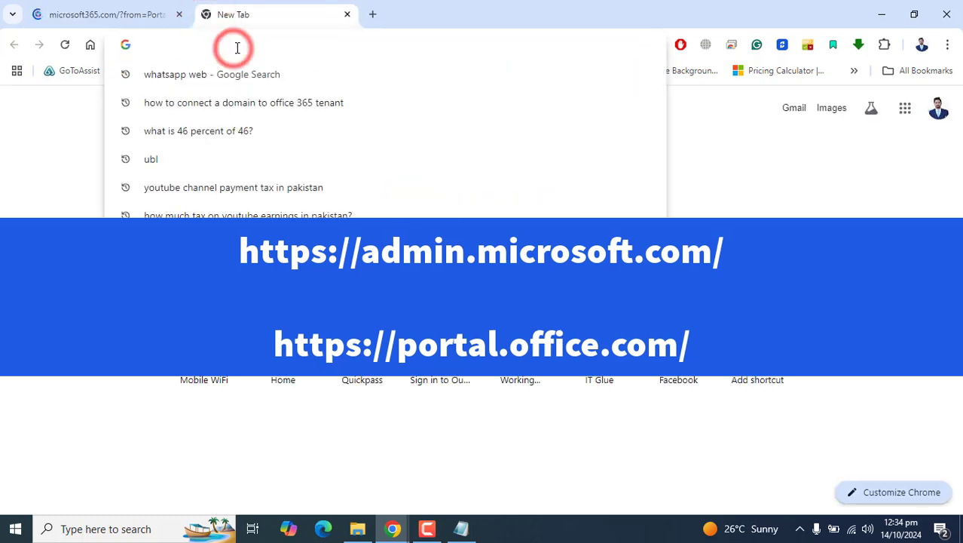
type("portal.office.com")
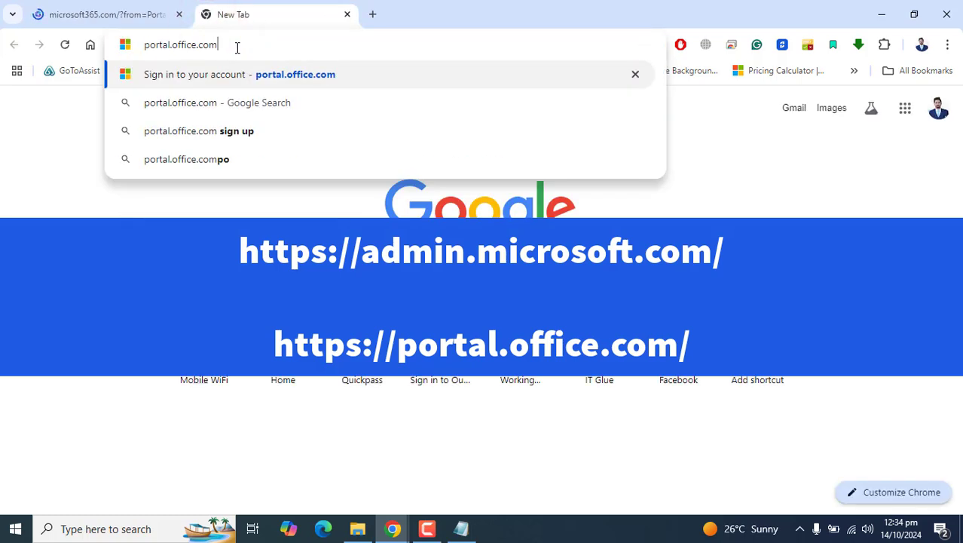
key("Return")
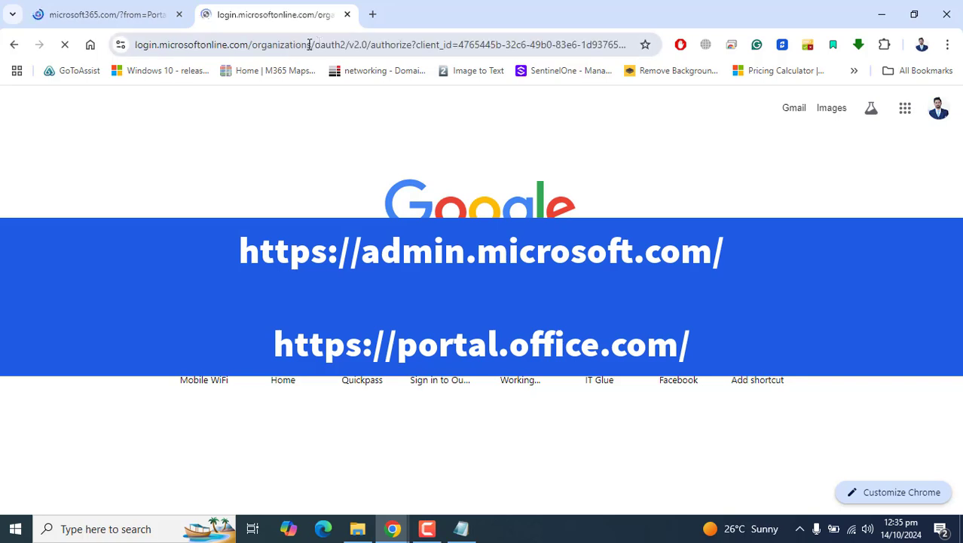
left_click(373, 15)
left_click(383, 47)
type("admin.microsoft.com")
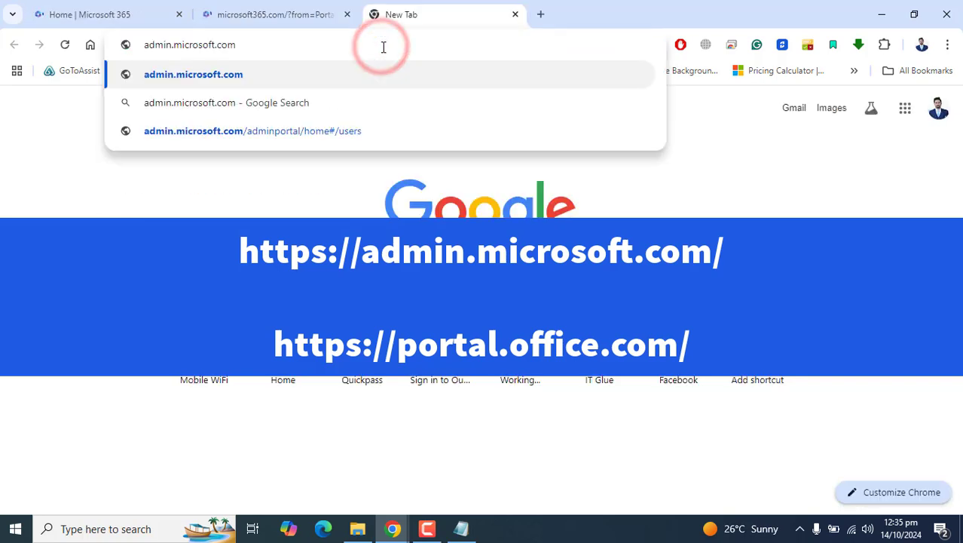
key("Return")
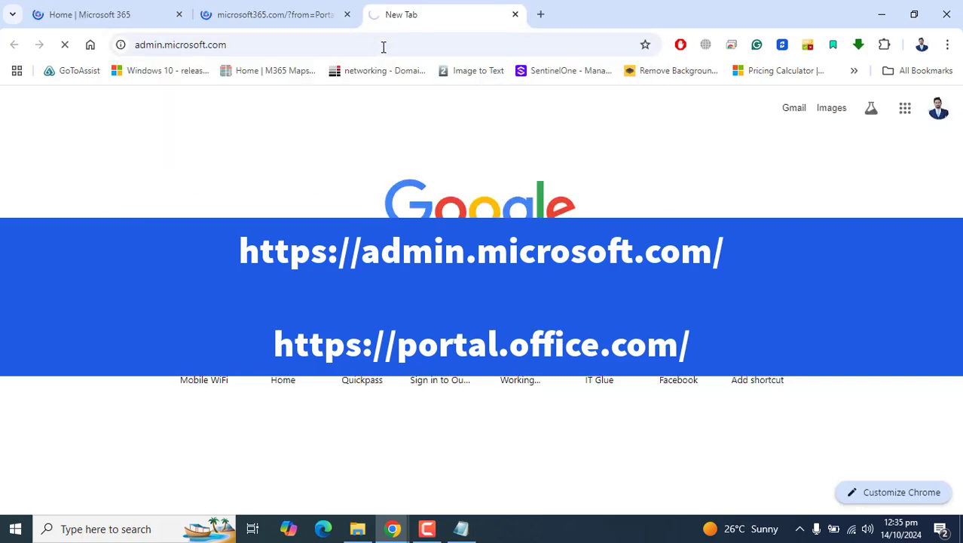
Step: Launch the Admin app from Microsoft 365 home and reach the loaded admin center
left_click(264, 15)
left_click(93, 11)
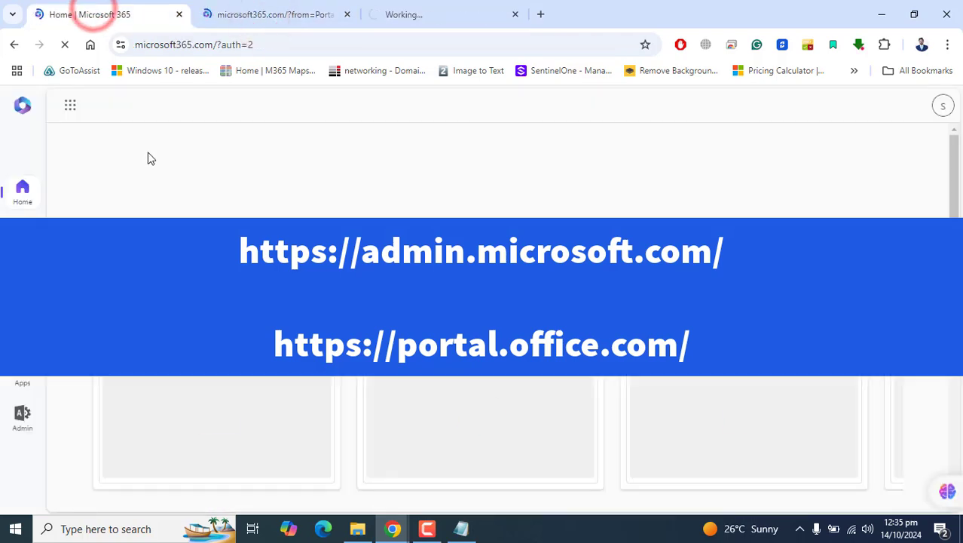
left_click(22, 420)
left_click(250, 20)
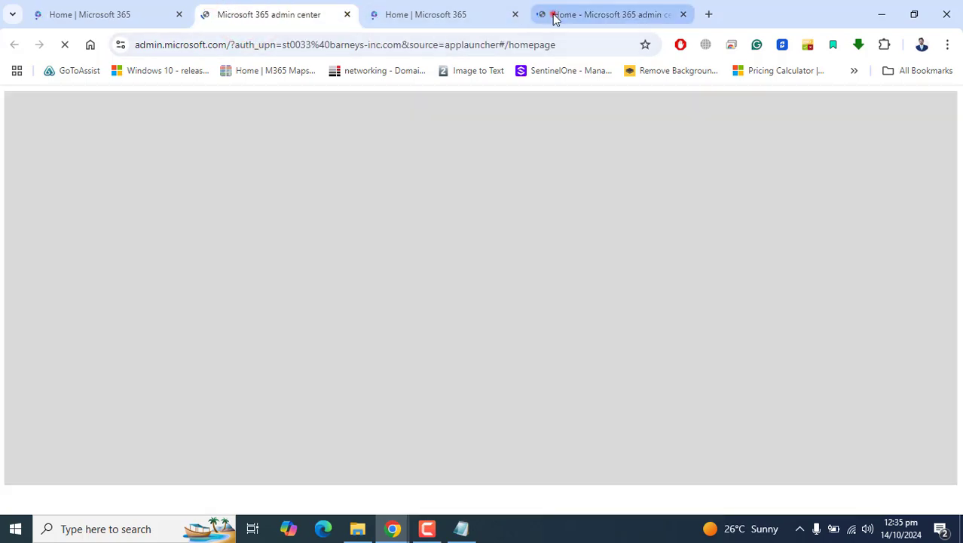
left_click(555, 16)
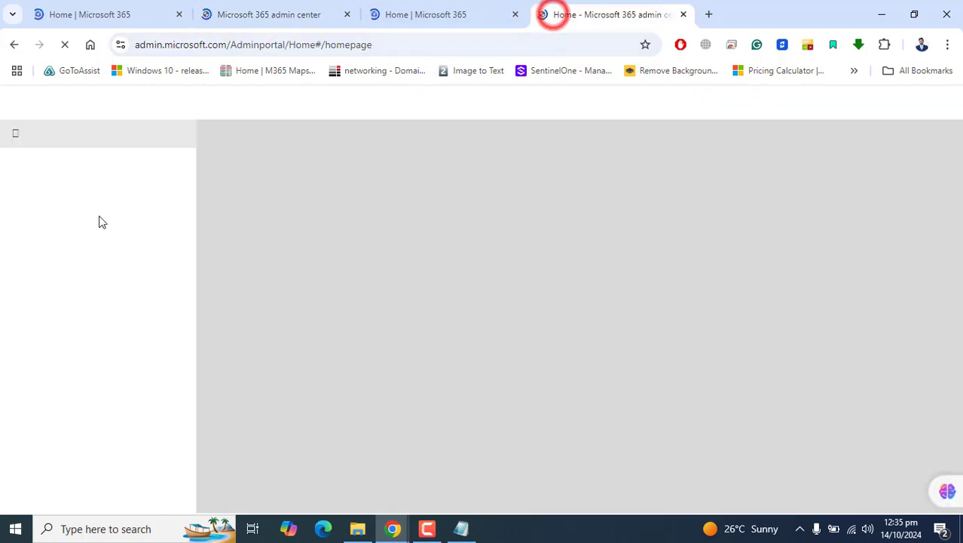
Step: Close the duplicate admin center tab and expand the left navigation with Show all
left_click(162, 45)
left_click(162, 45)
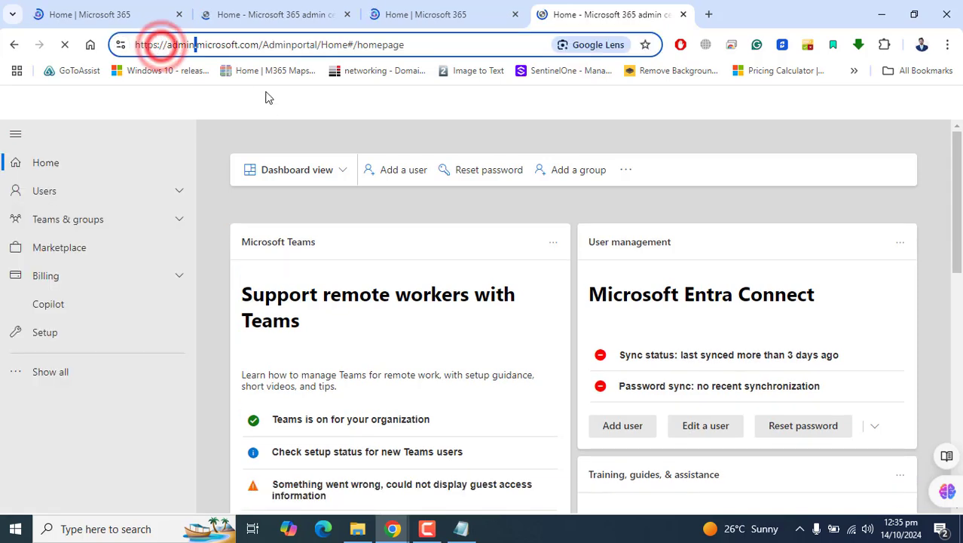
left_click(346, 14)
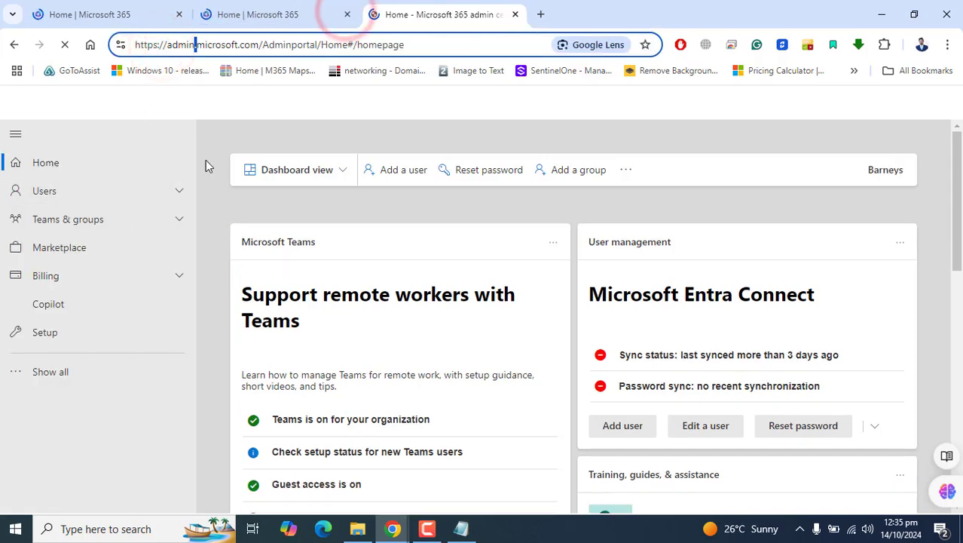
left_click(314, 128)
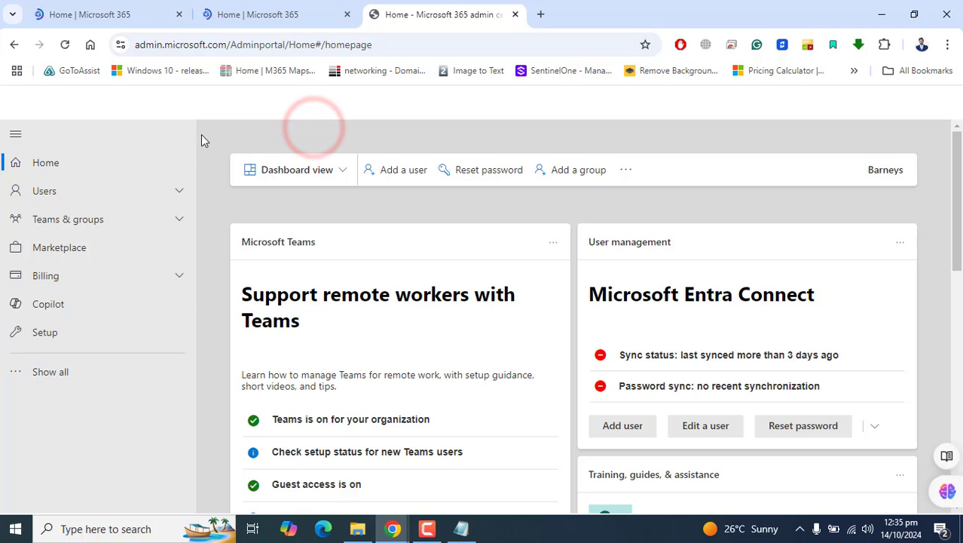
left_click(61, 381)
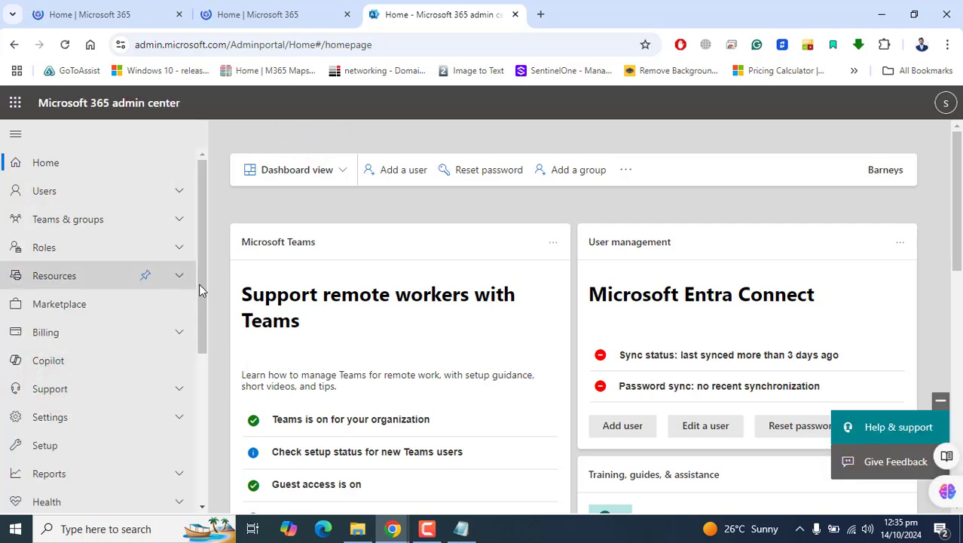
Step: Expand Settings in the admin navigation and go to the Domains page
left_click_drag(201, 289, 181, 340)
left_click(180, 337)
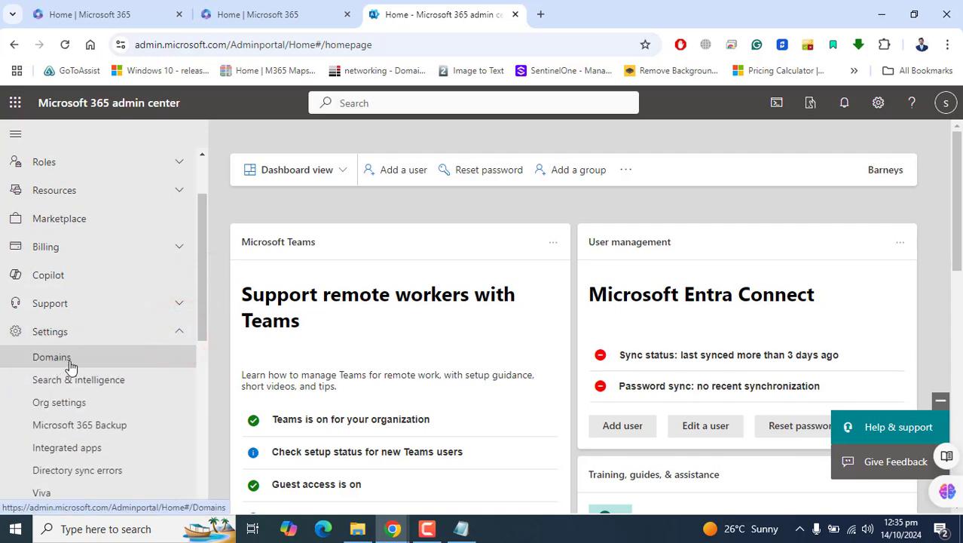
left_click(51, 360)
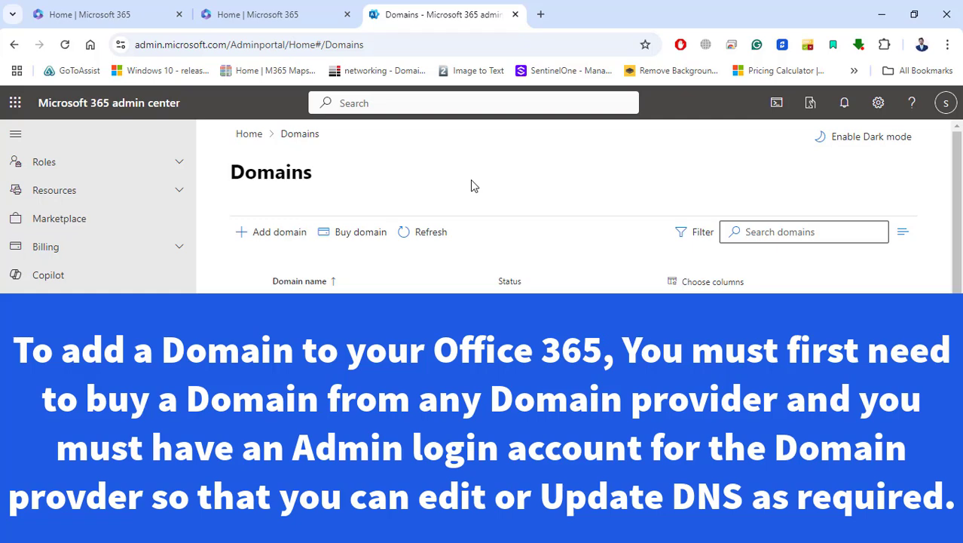
Step: Start Add domain, then sign in to Hostinger hPanel in a new tab, passing two-factor authentication
left_click(265, 237)
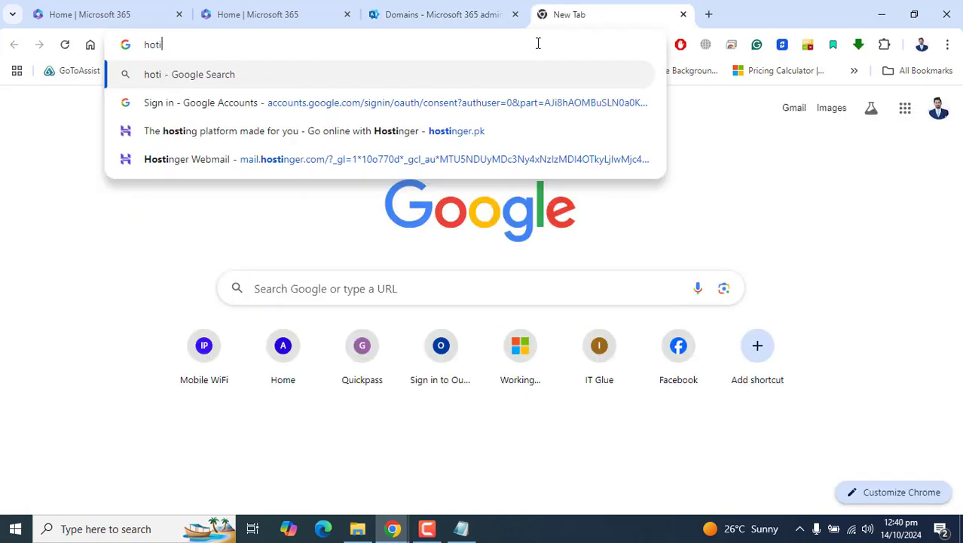
type("nger")
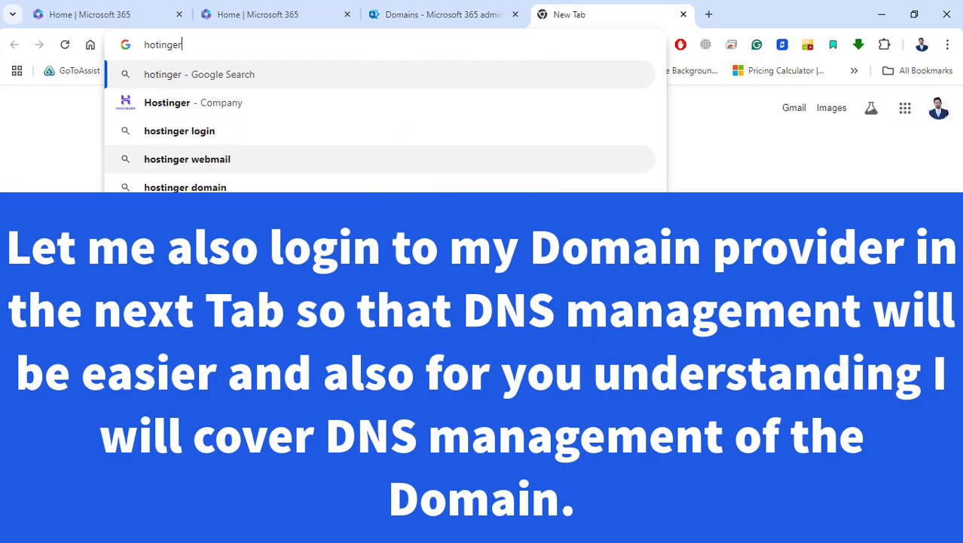
left_click(467, 272)
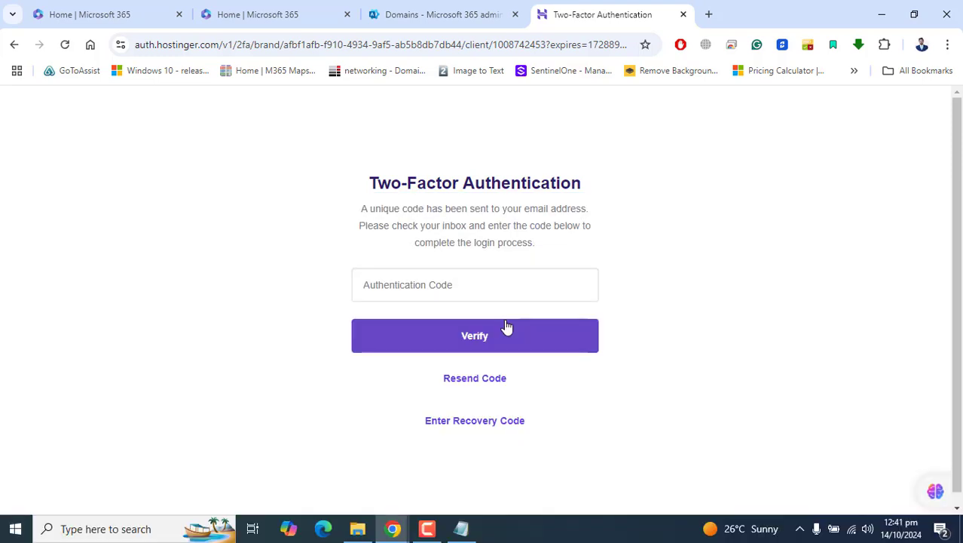
left_click(507, 326)
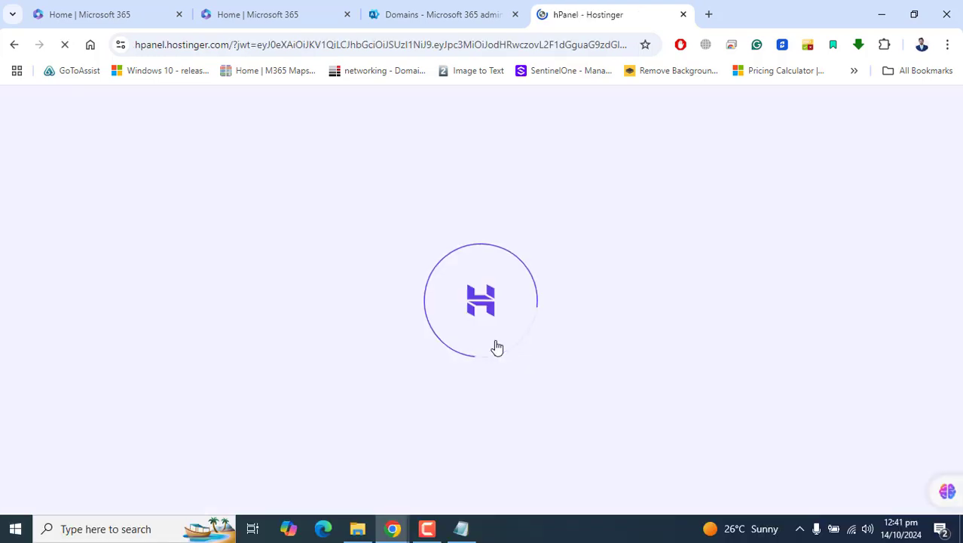
key("ctrl+shift+Tab")
Step: Enter howtoearn.website as the domain name and confirm it; dismiss Hostinger's recommendation survey
double_click(400, 332)
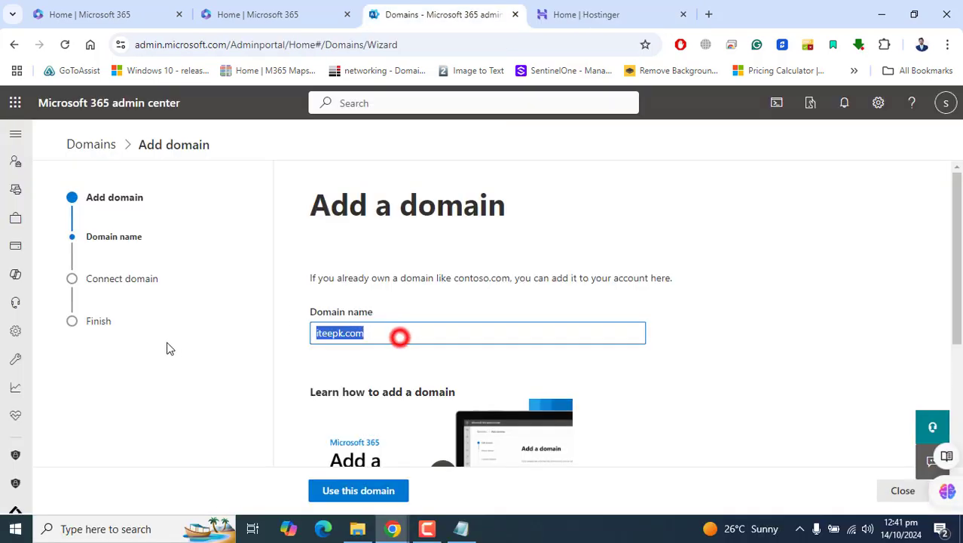
type("howtoearn")
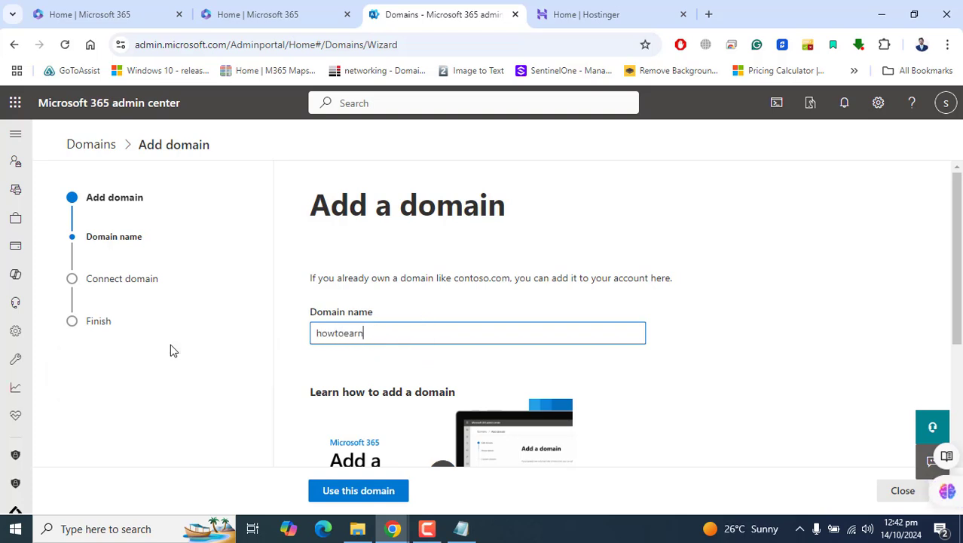
type(".c")
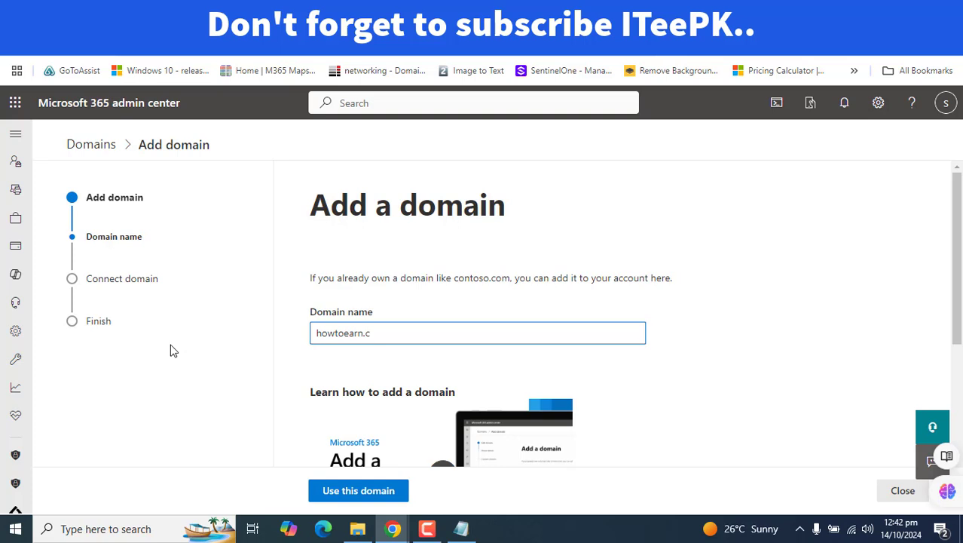
type("om")
key("BackSpace")
key("BackSpace")
key("BackSpace")
type("website")
left_click(730, 220)
scroll(565, 453, "down", 3)
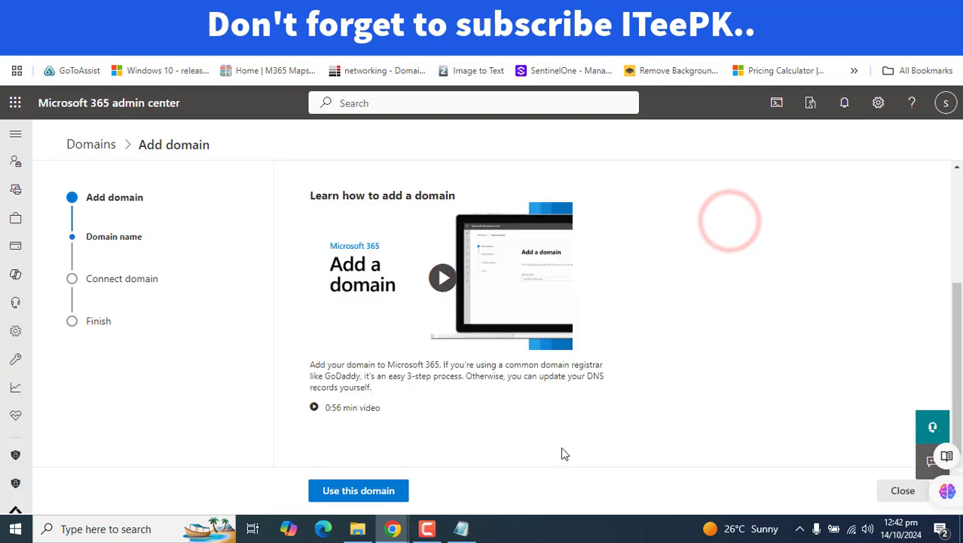
left_click(339, 493)
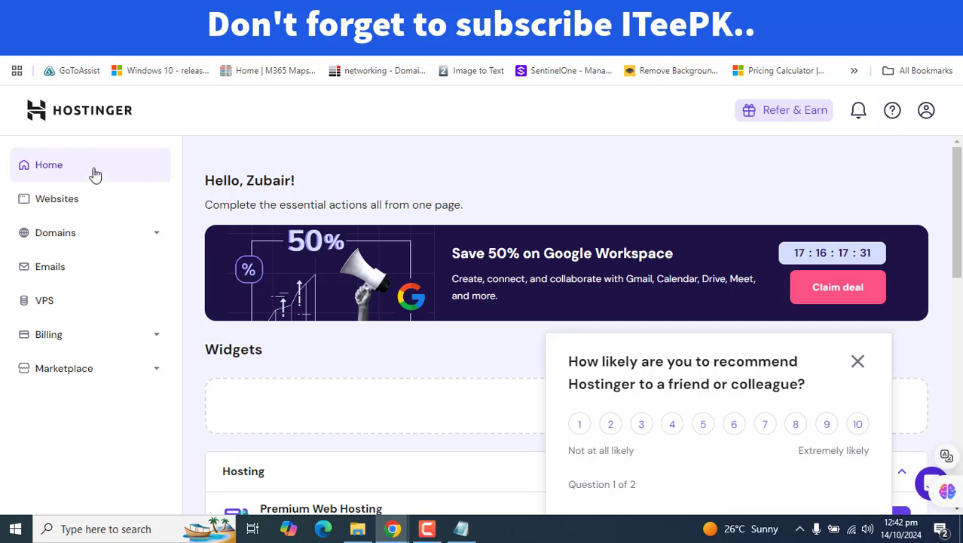
left_click(38, 161)
left_click(858, 361)
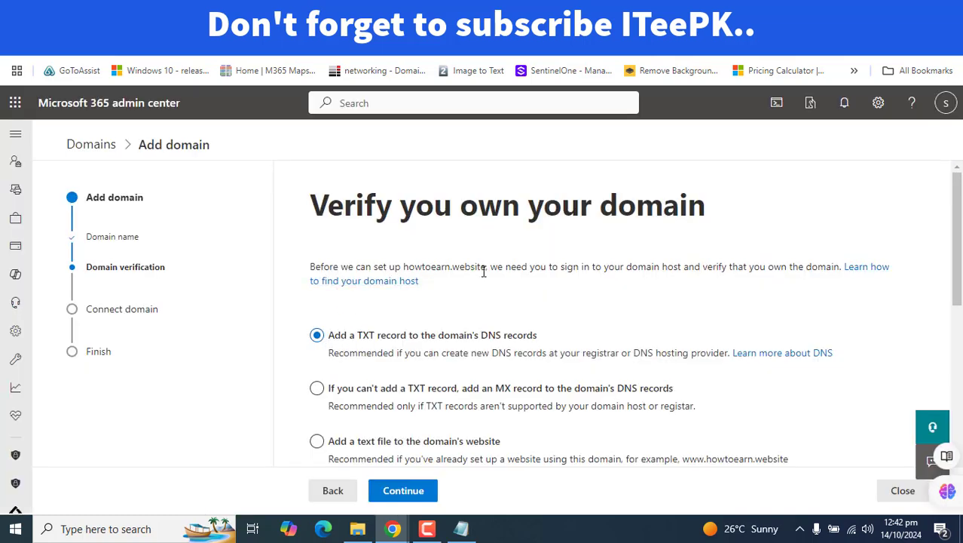
Step: Choose TXT record verification for howtoearn.website, review the record values, and run Verify
left_click_drag(481, 266, 737, 268)
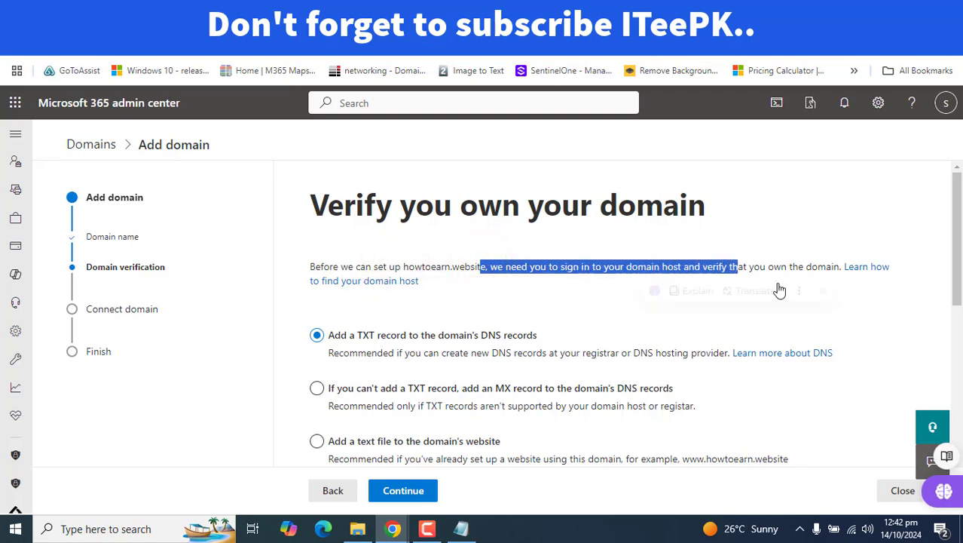
left_click(869, 334)
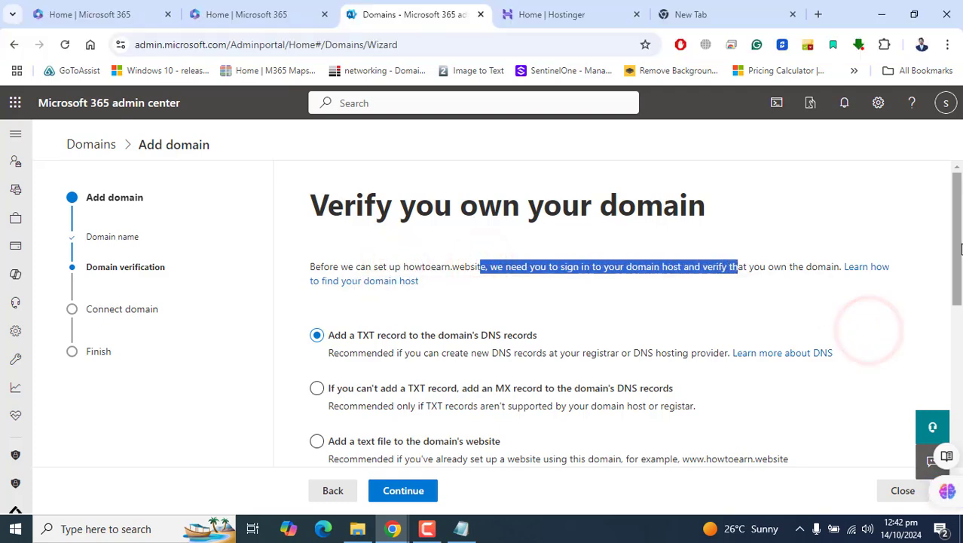
scroll(805, 340, "down", 1)
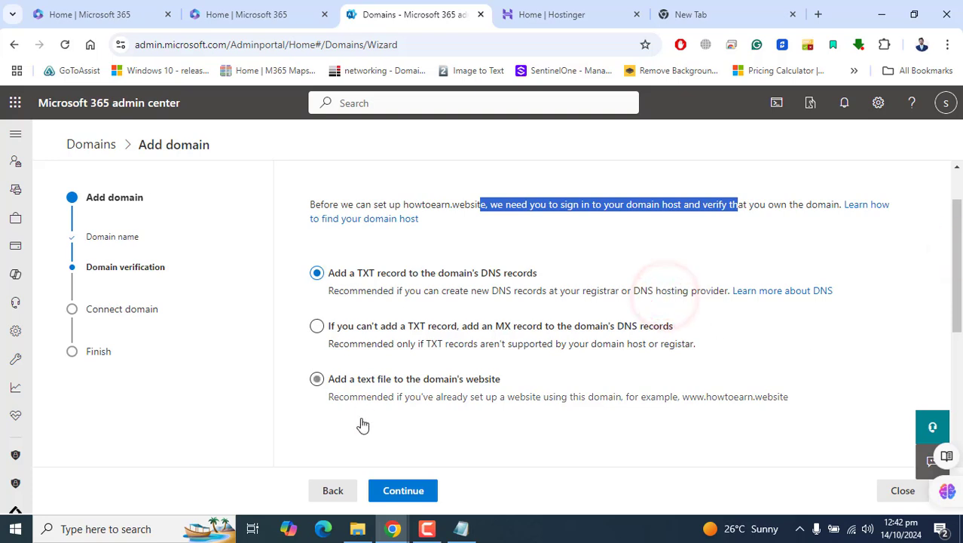
left_click(404, 492)
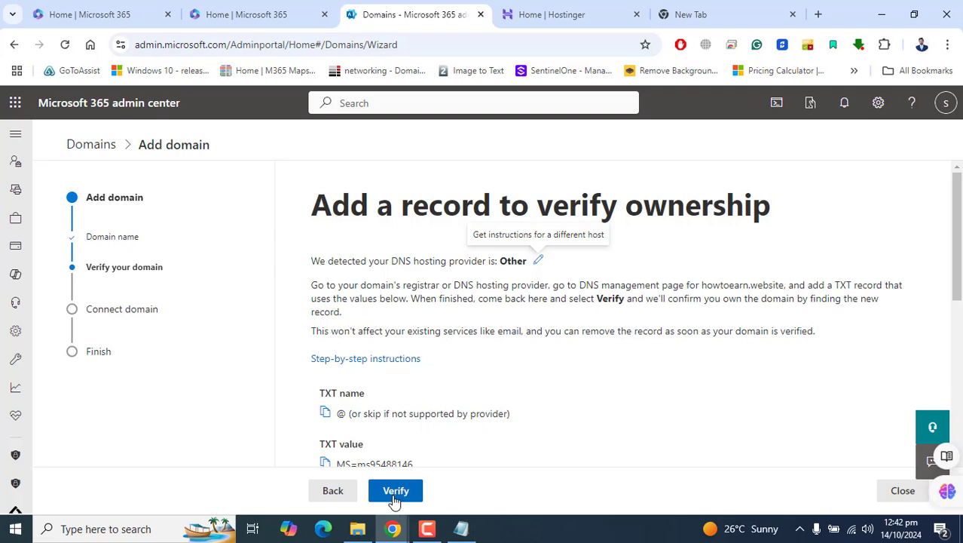
left_click(956, 232)
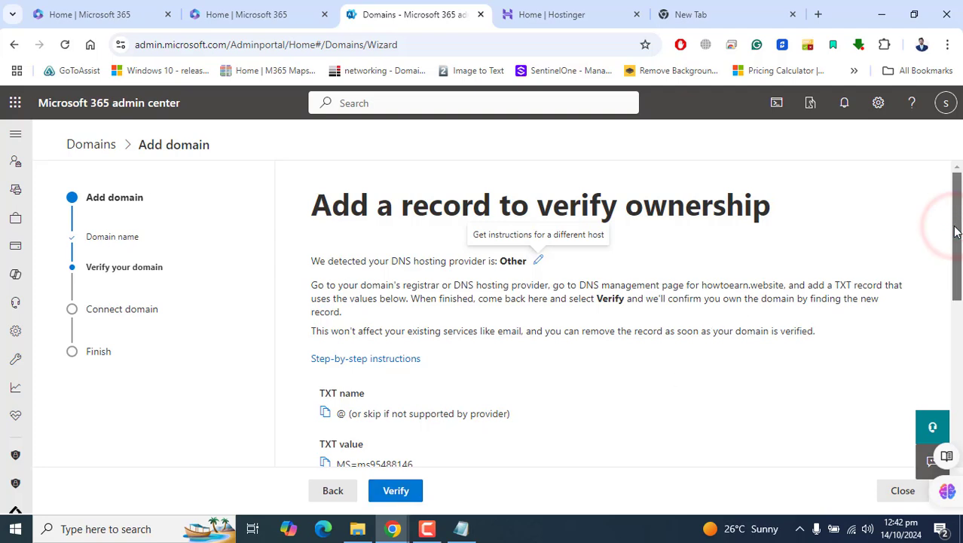
left_click_drag(956, 232, 957, 346)
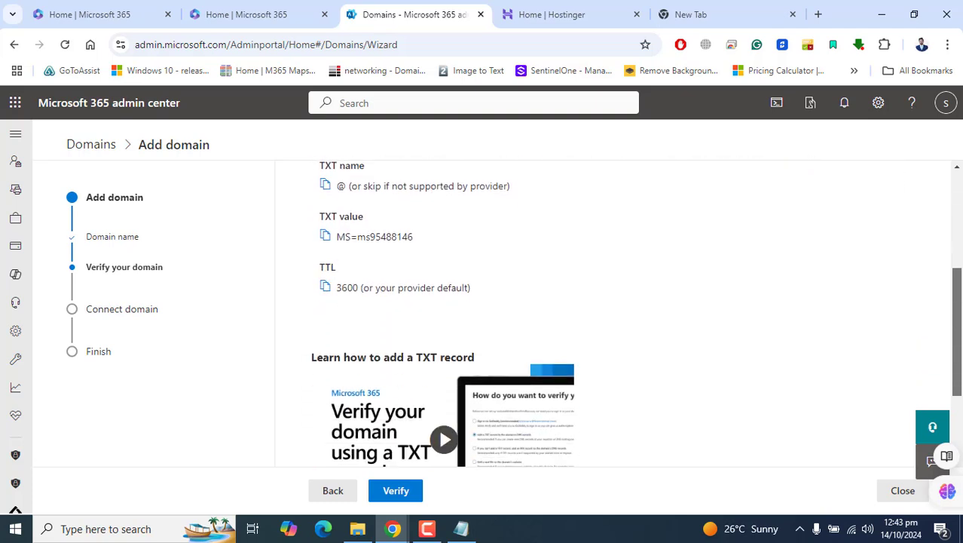
scroll(412, 371, "up", 5)
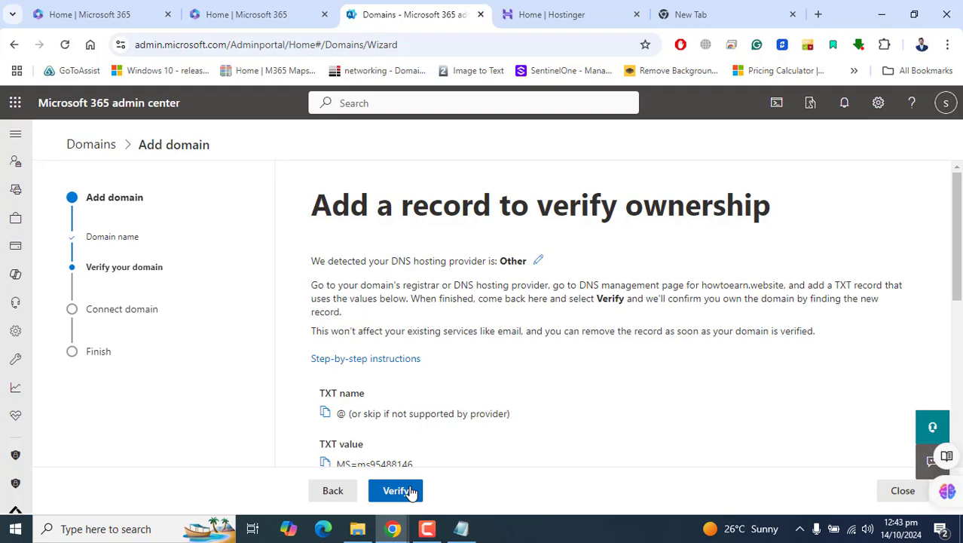
left_click(410, 492)
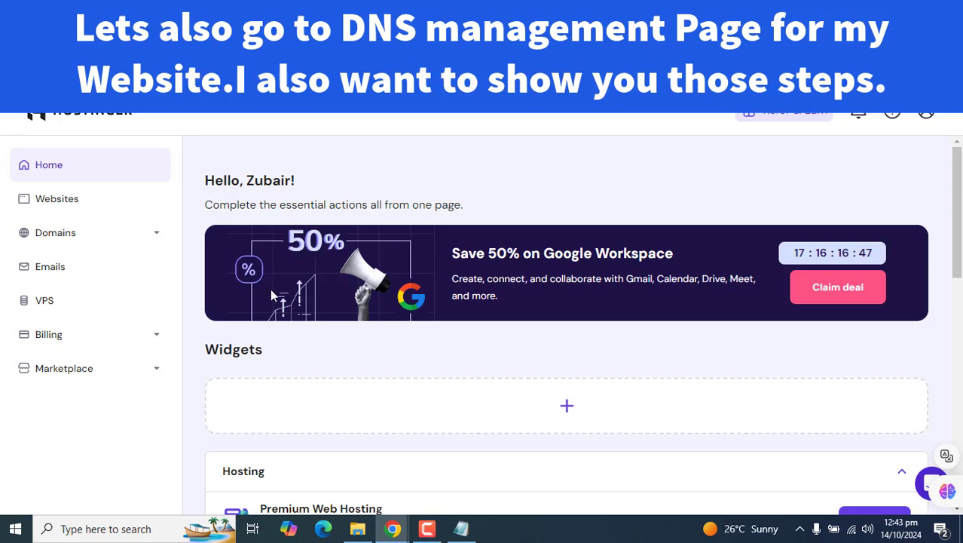
Step: In Hostinger, manage howtoearn.website from the domain portfolio and open its DNS / Nameservers page
left_click(135, 236)
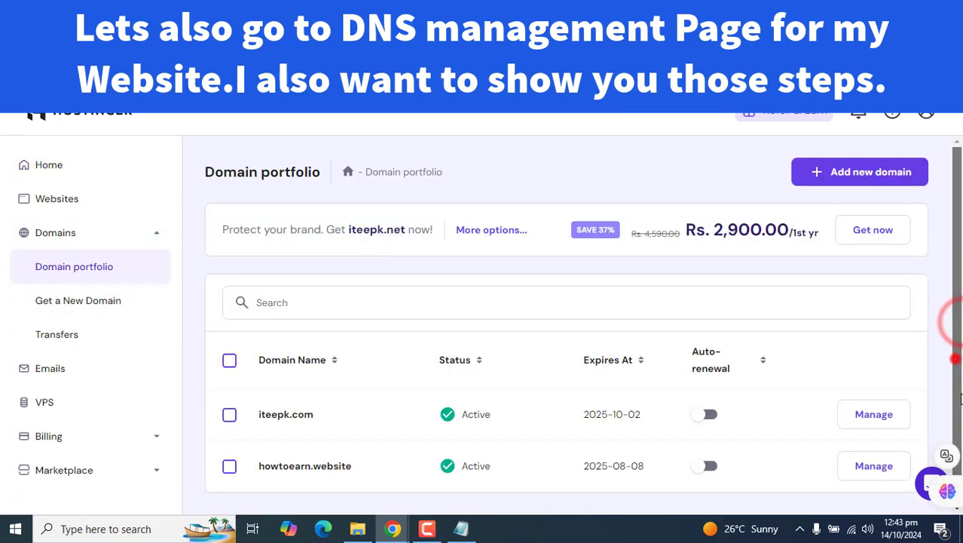
scroll(954, 332, "down", 1)
left_click_drag(260, 441, 351, 451)
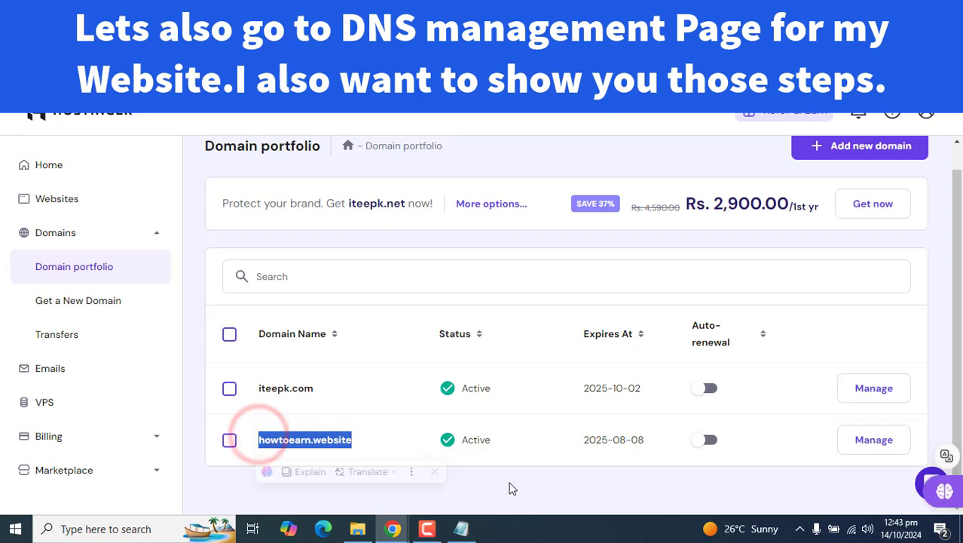
left_click(542, 479)
left_click(875, 441)
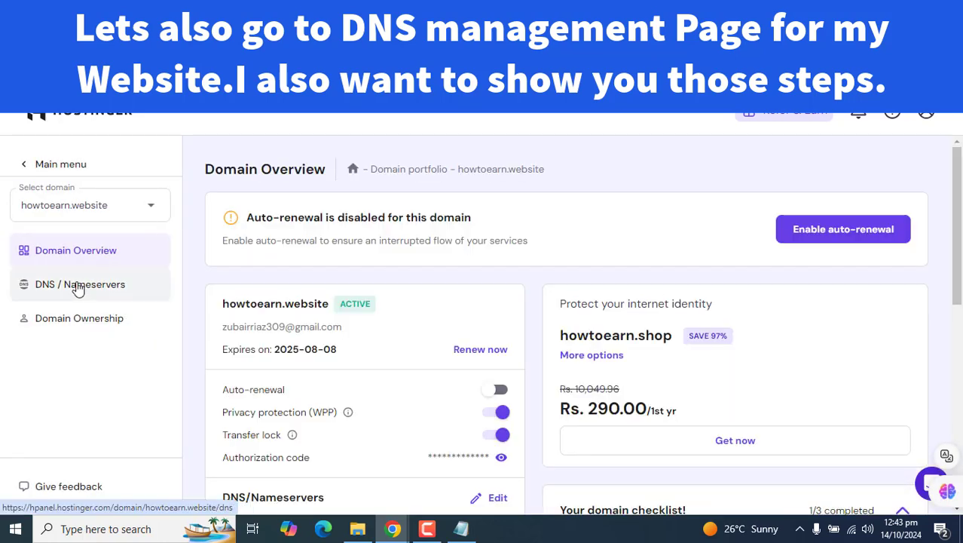
left_click(78, 286)
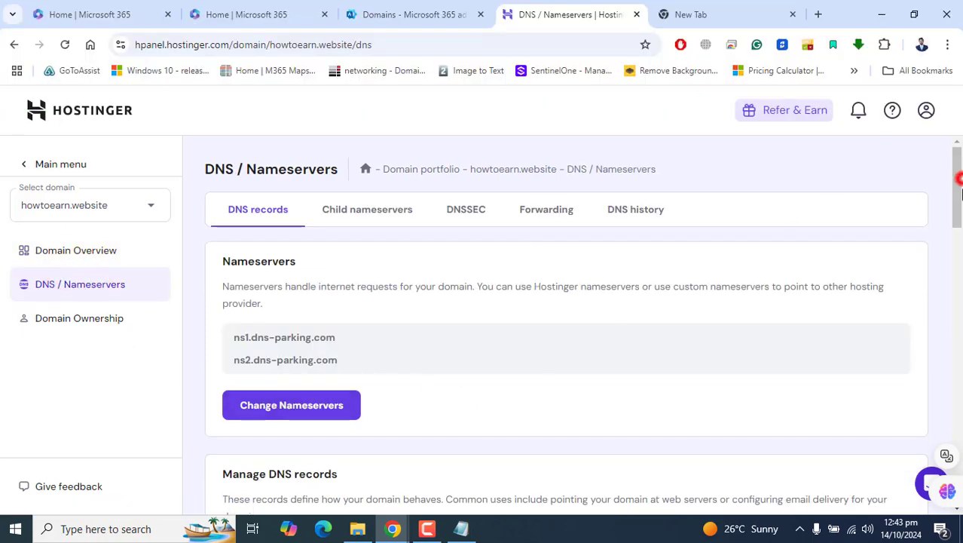
scroll(507, 223, "down", 5)
left_click(383, 16)
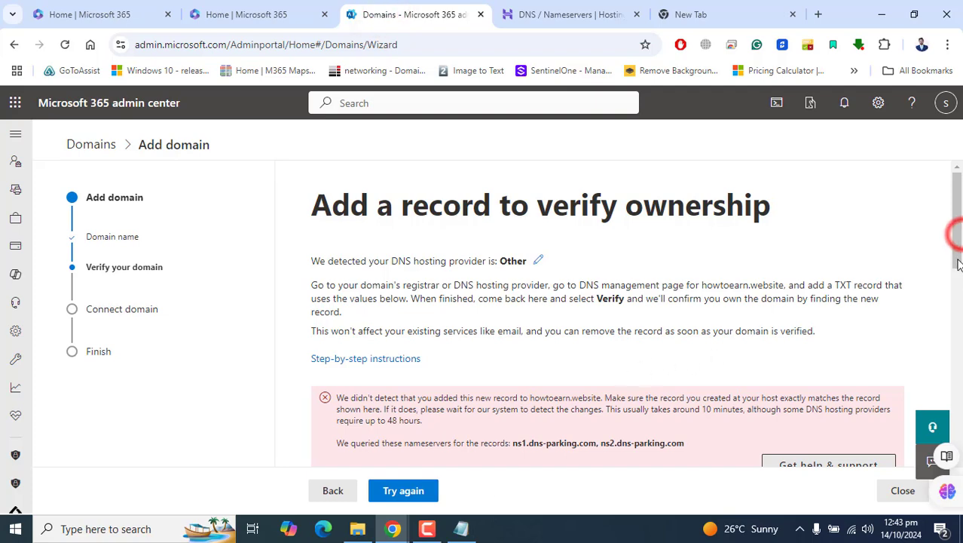
Step: Attempt an empty Hostinger Add Record, then copy the expected TXT name @ from Microsoft 365
left_click_drag(958, 239, 959, 335)
scroll(473, 453, "down", 1)
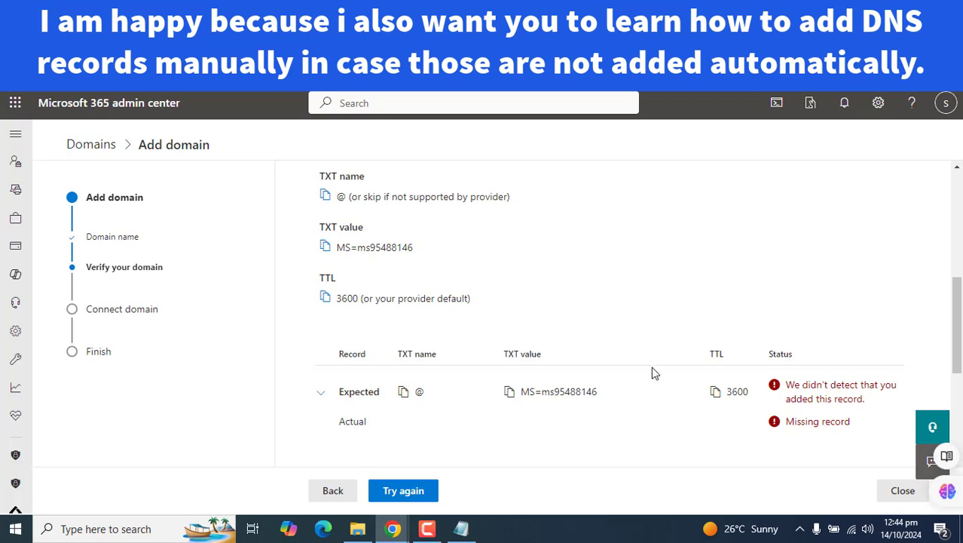
key("ctrl+Tab")
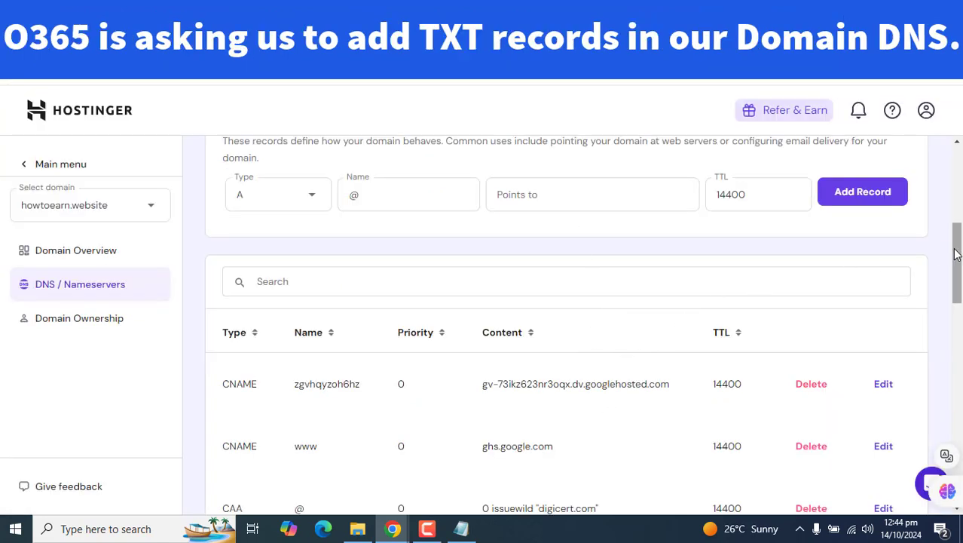
left_click_drag(958, 260, 960, 250)
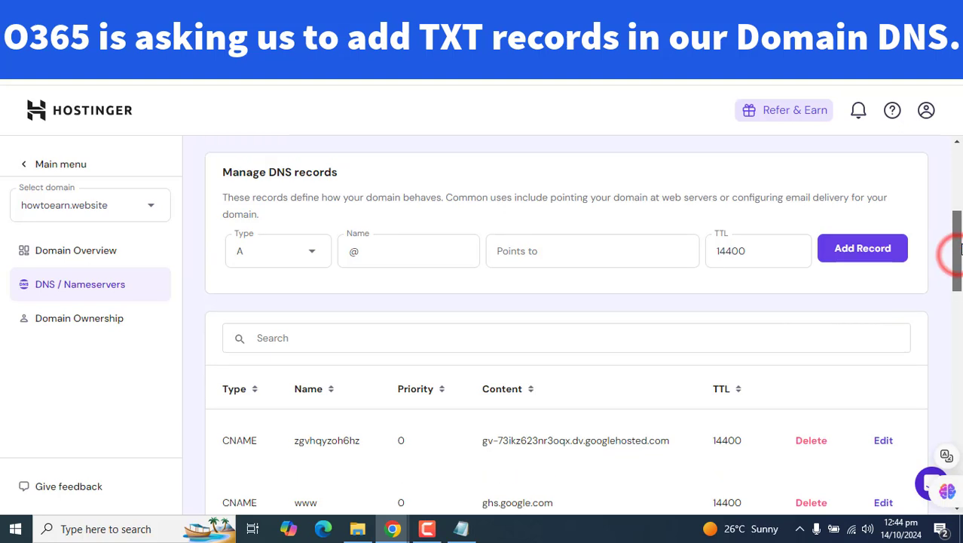
left_click(869, 248)
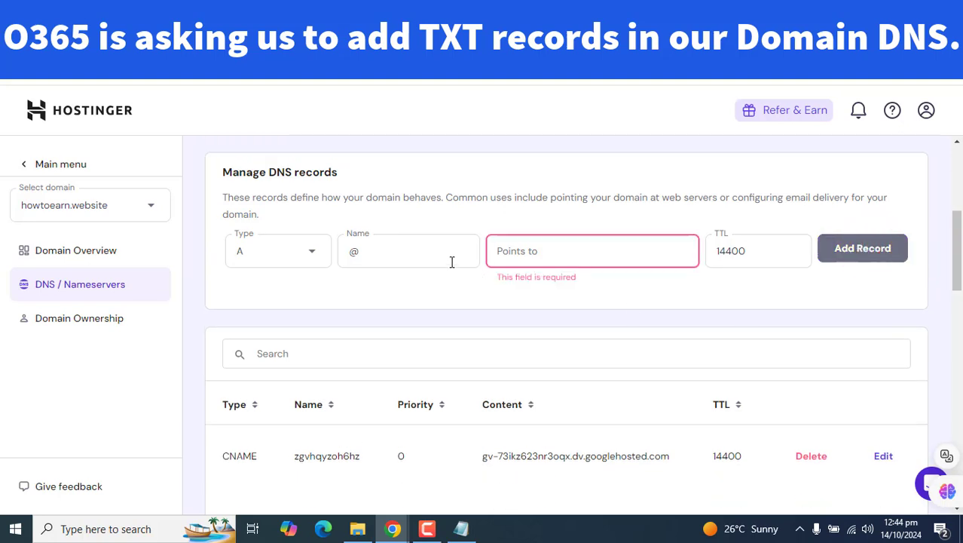
key("ctrl+shift+Tab")
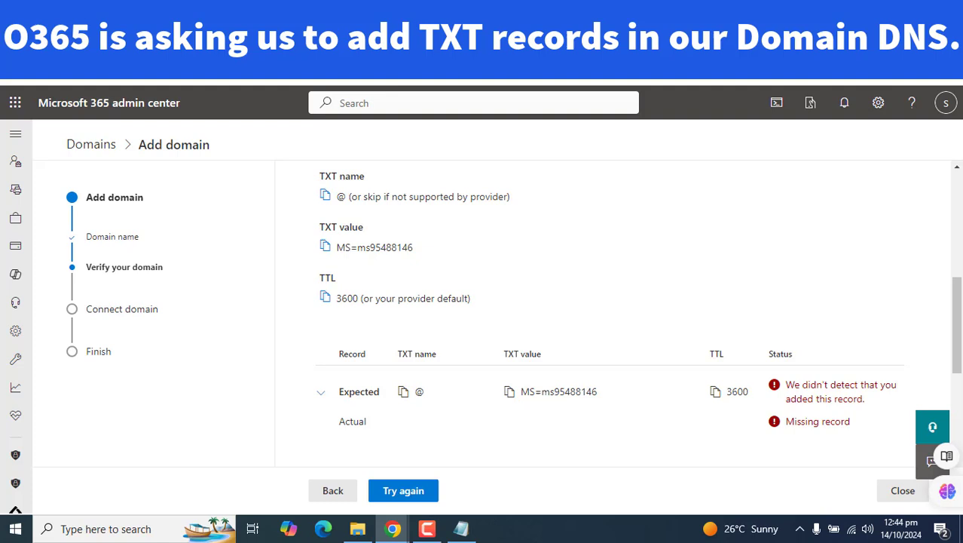
left_click(404, 392)
left_click(566, 12)
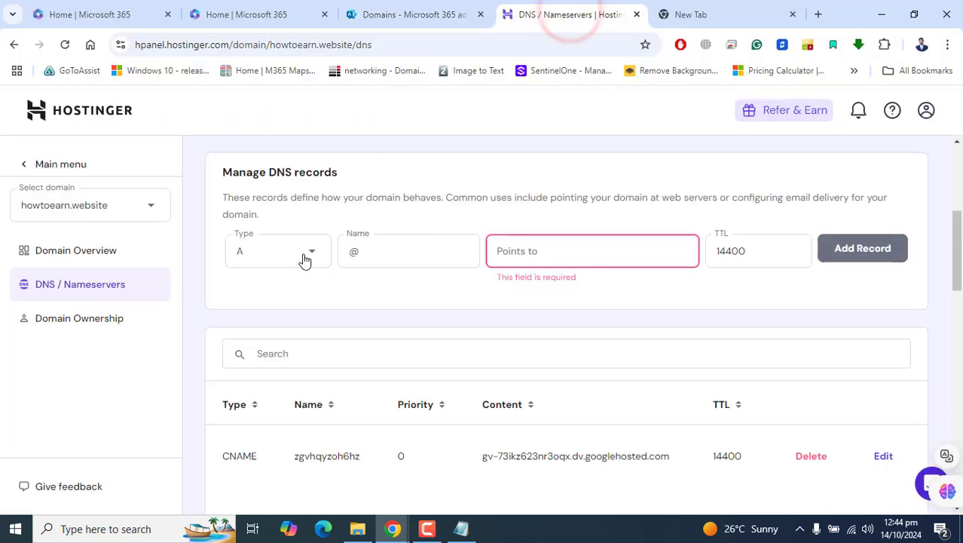
Step: Set the new Hostinger DNS record's type to TXT with name @
left_click(306, 260)
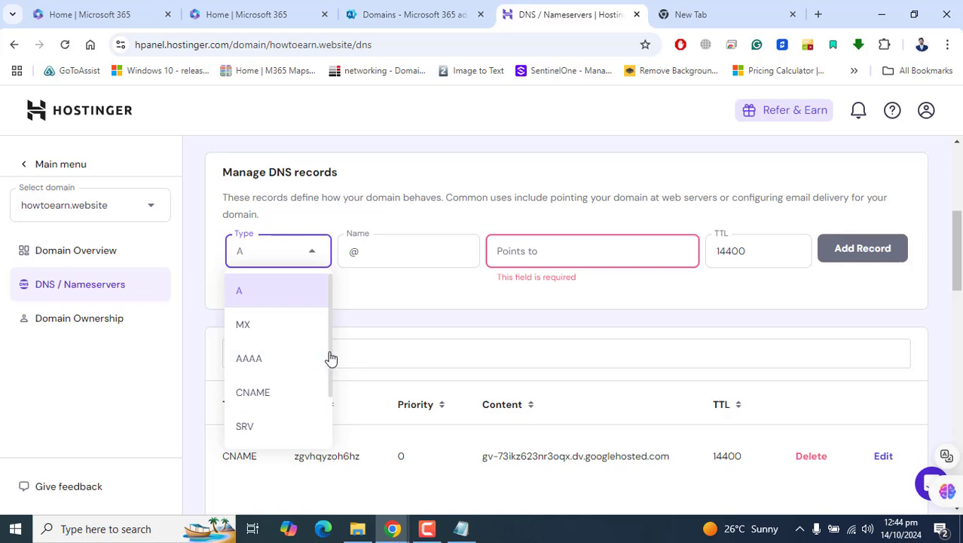
left_click_drag(332, 359, 323, 415)
left_click(255, 398)
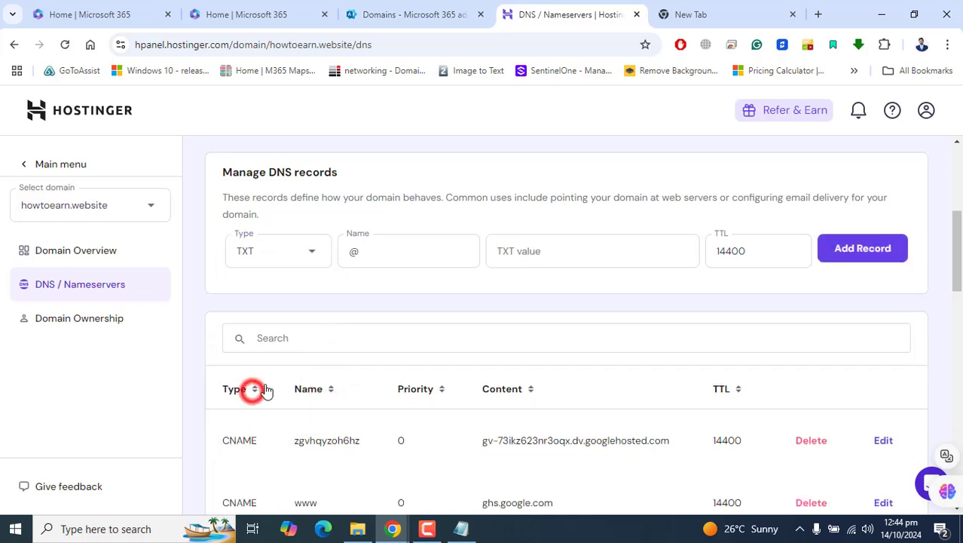
left_click(387, 251)
double_click(379, 251)
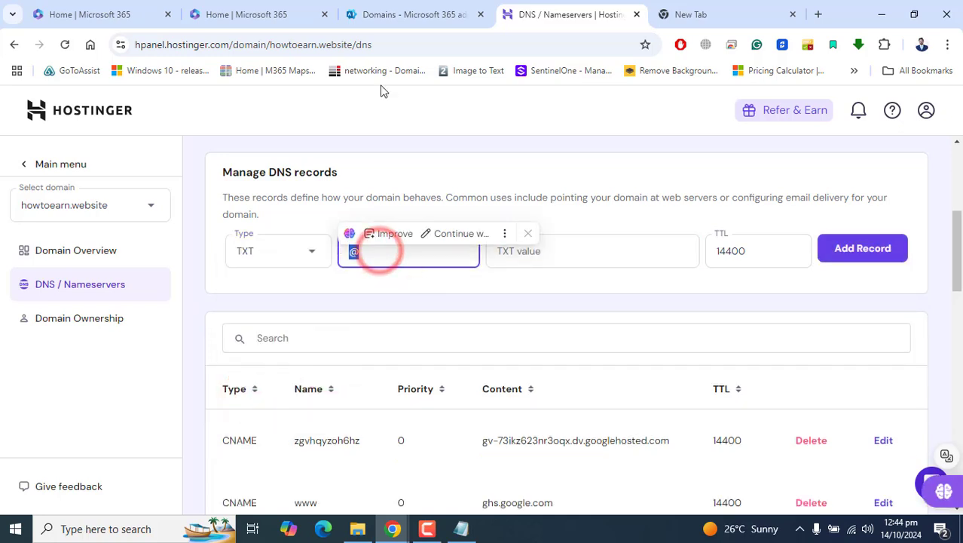
Step: Paste the Microsoft verification value MS=ms95488146 into the TXT record's value field
left_click(409, 11)
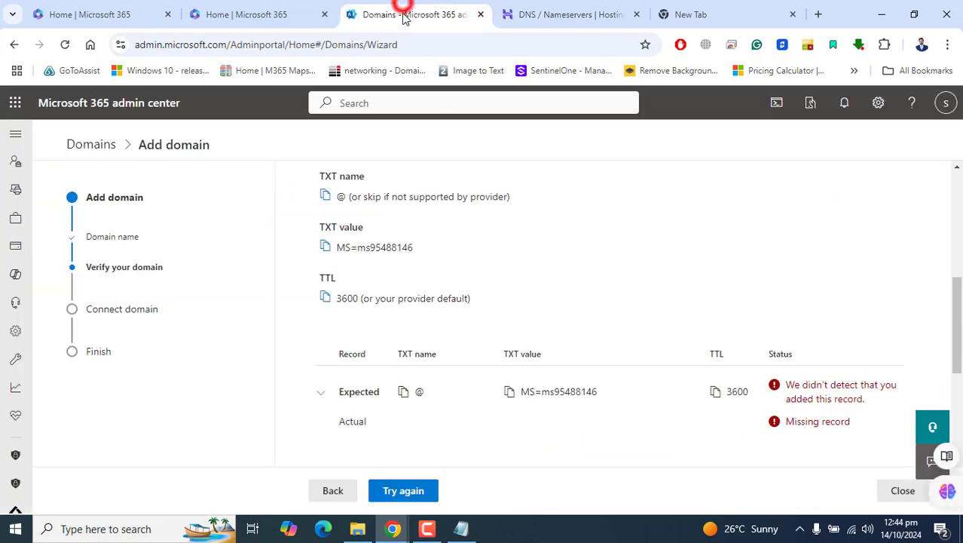
left_click(508, 398)
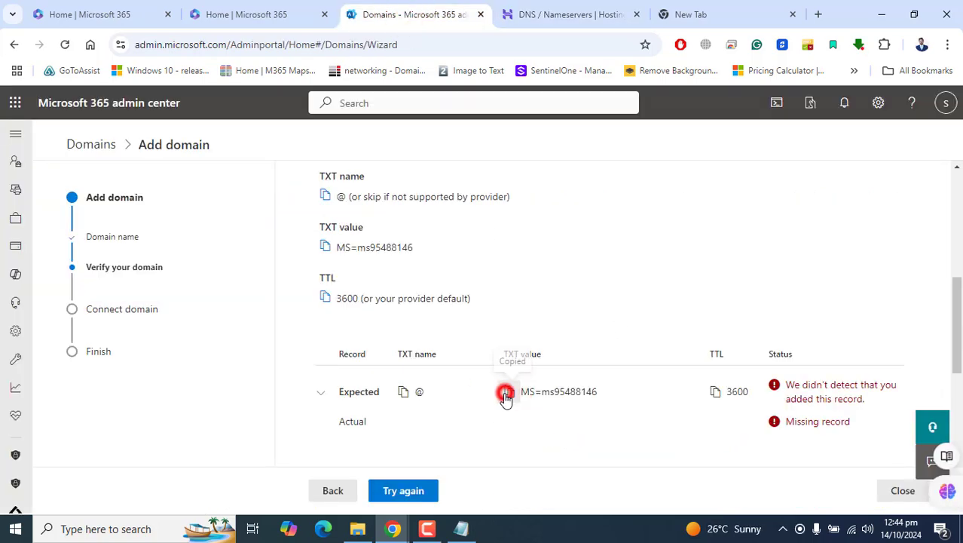
left_click(548, 12)
left_click(578, 248)
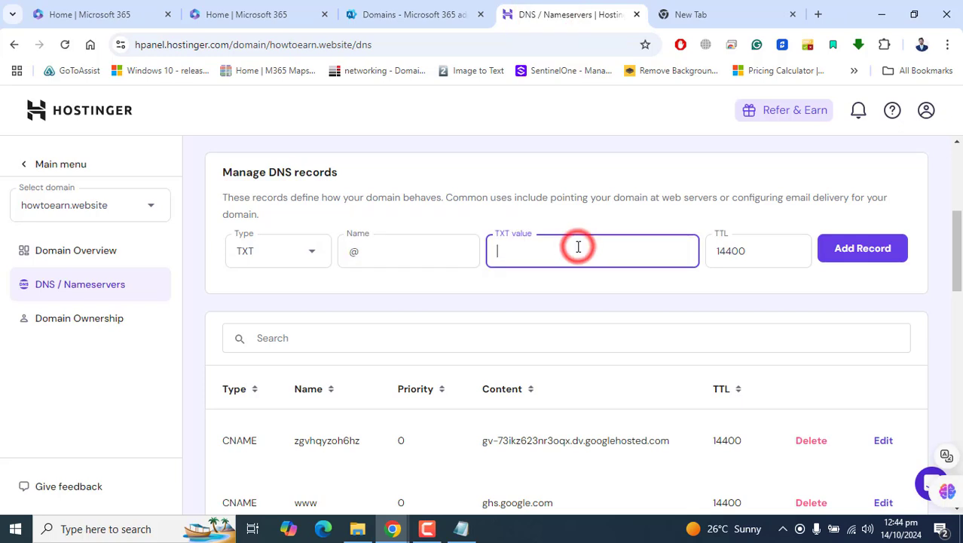
key("ctrl+v")
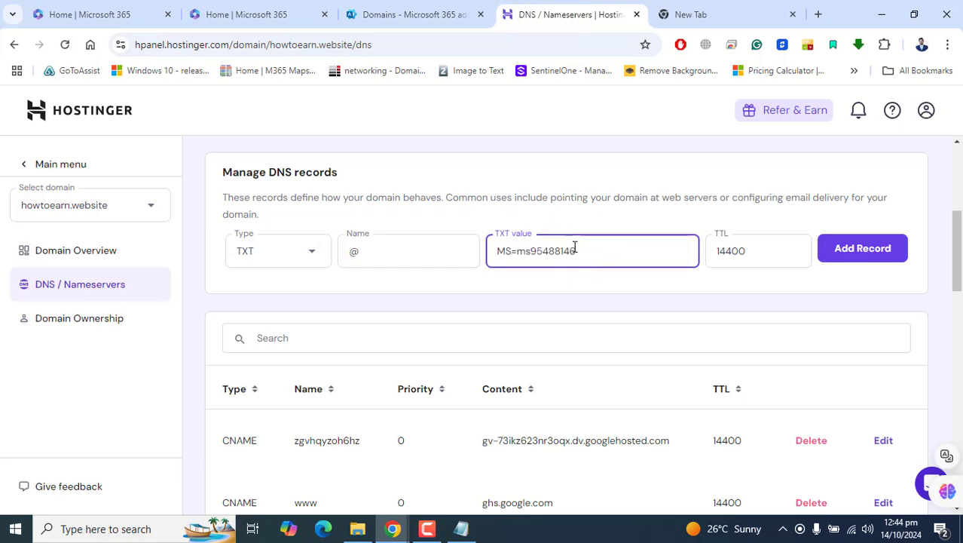
Step: Change the record's TTL from 14400 to 3600 and save the TXT record
left_click(410, 15)
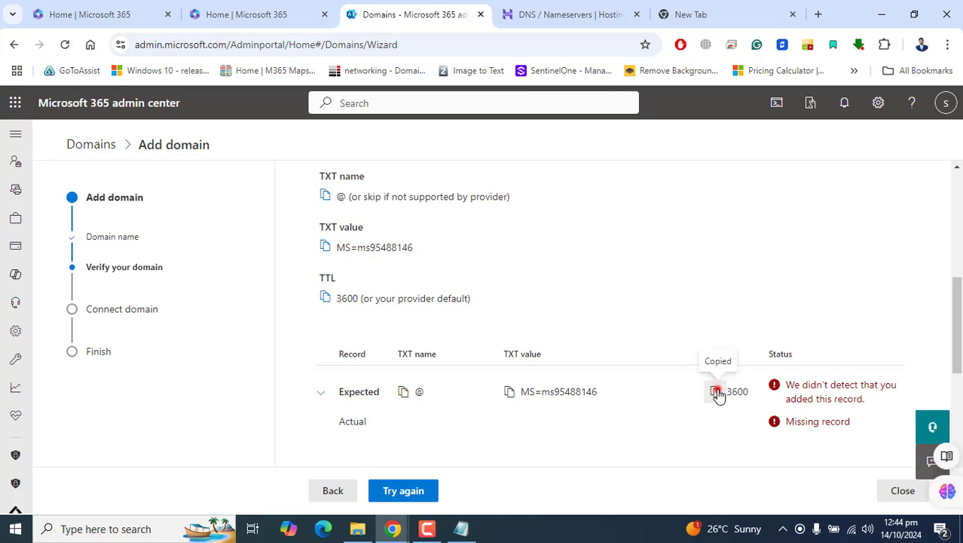
left_click(716, 392)
left_click(532, 11)
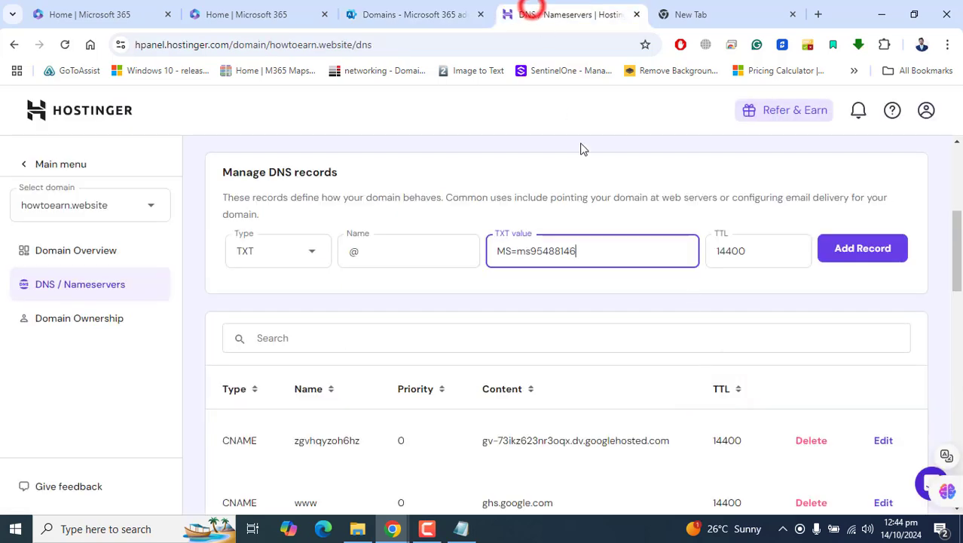
double_click(769, 254)
key("ctrl+v")
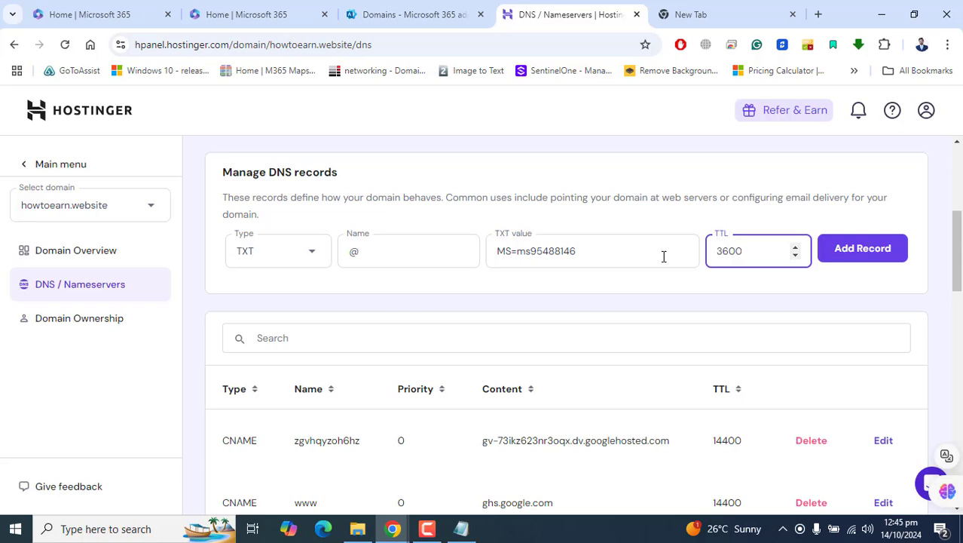
left_click(851, 258)
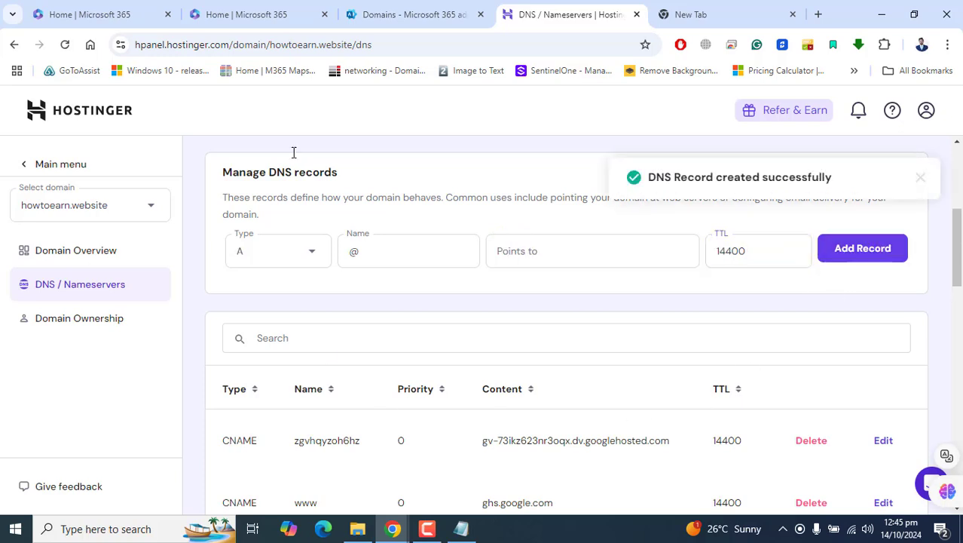
Step: Rerun verification for howtoearn.website with Try again until it passes to the connect-domain step
left_click(396, 14)
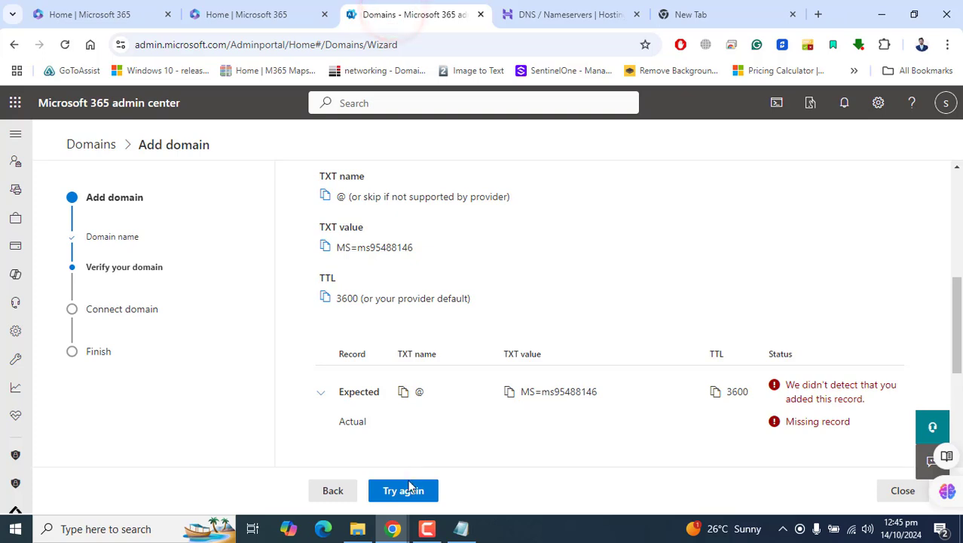
scroll(953, 340, "down", 3)
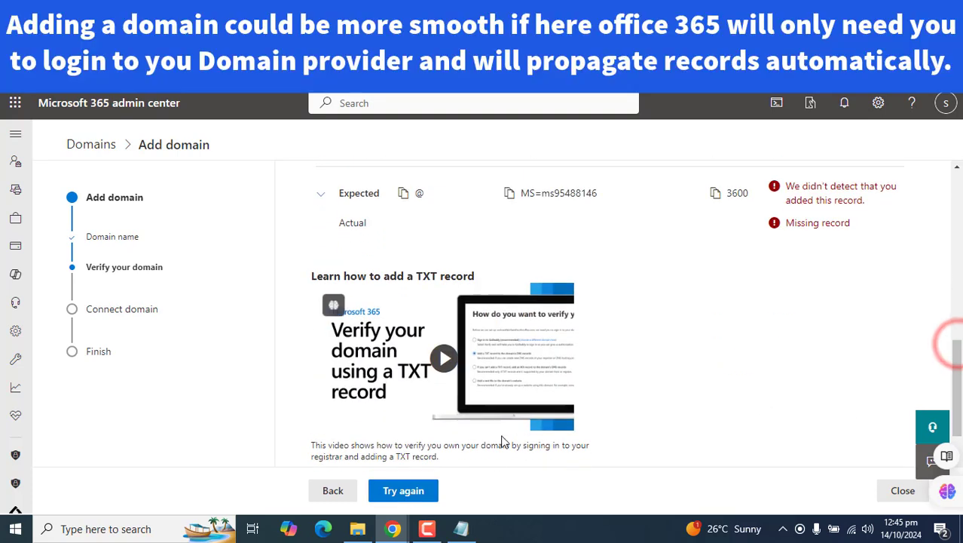
left_click(416, 491)
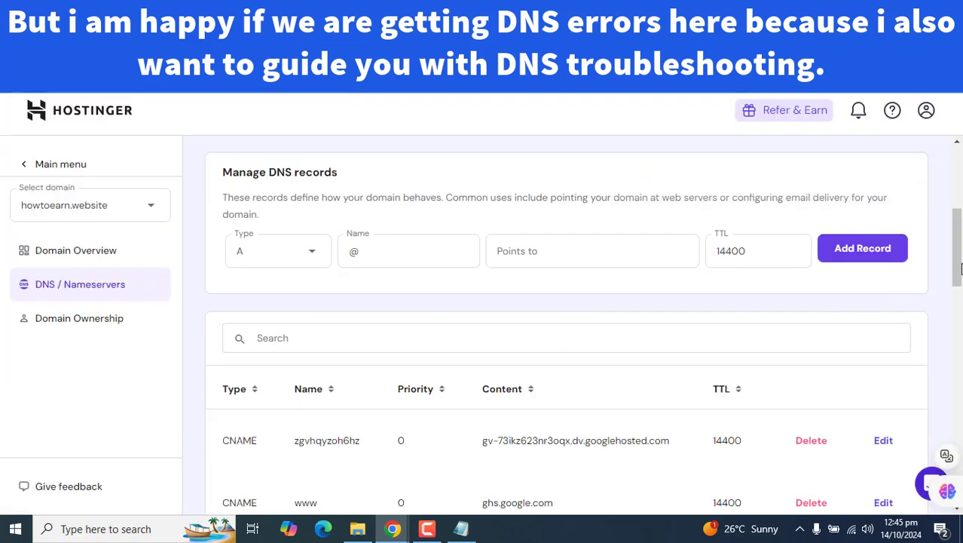
scroll(942, 301, "down", 2)
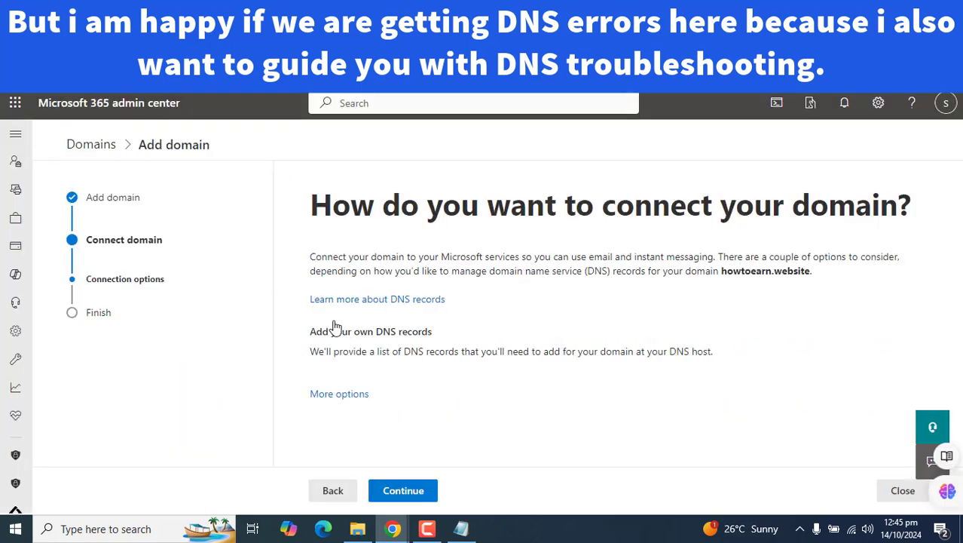
left_click_drag(301, 214, 374, 210)
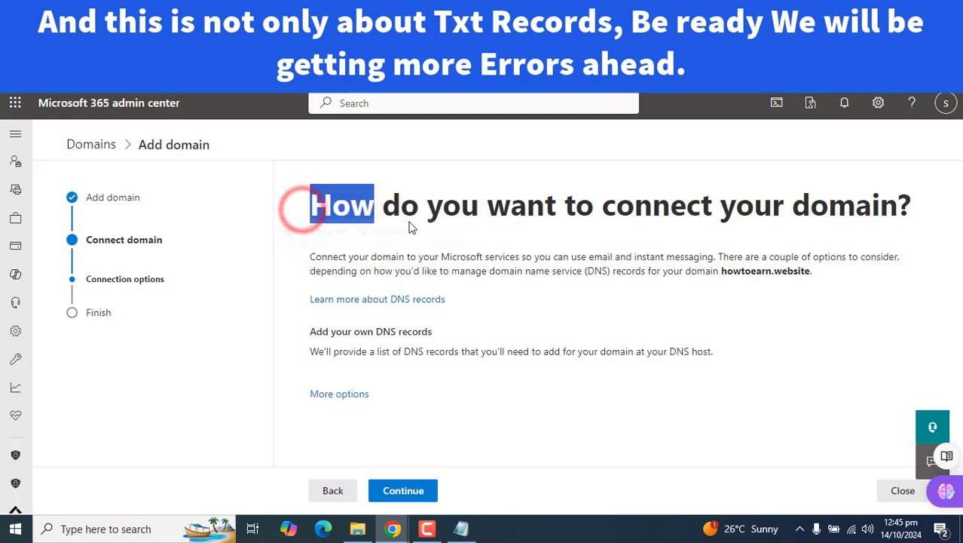
left_click(649, 315)
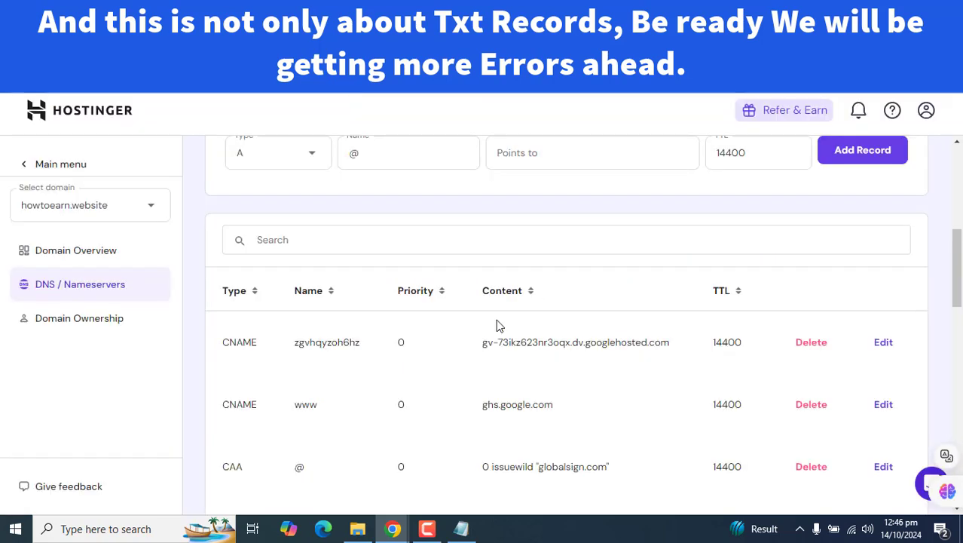
left_click_drag(958, 272, 836, 340)
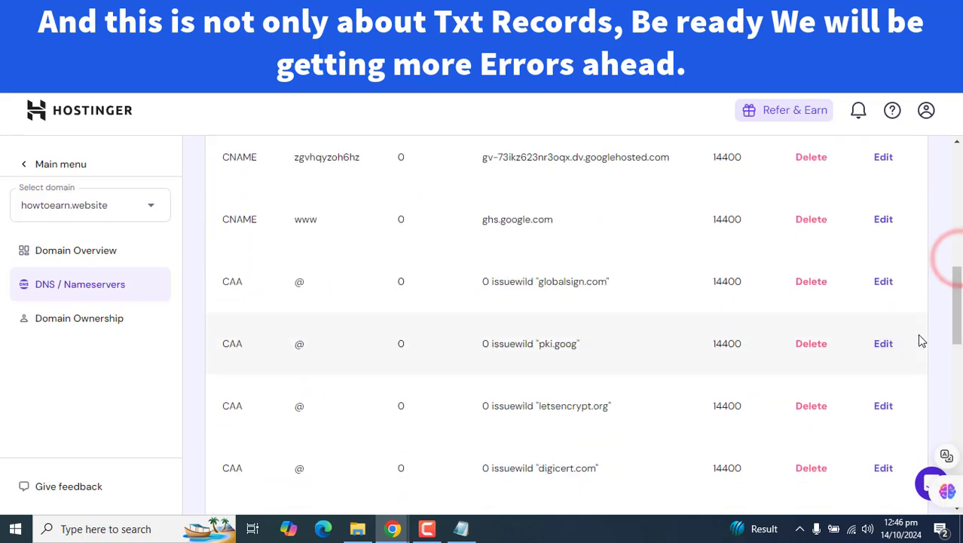
left_click_drag(956, 313, 956, 219)
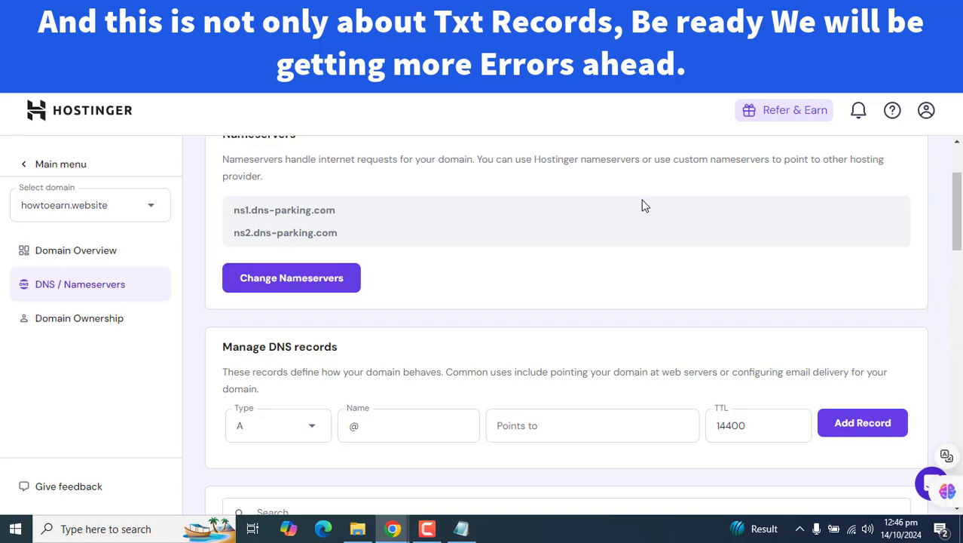
scroll(738, 190, "up", 2)
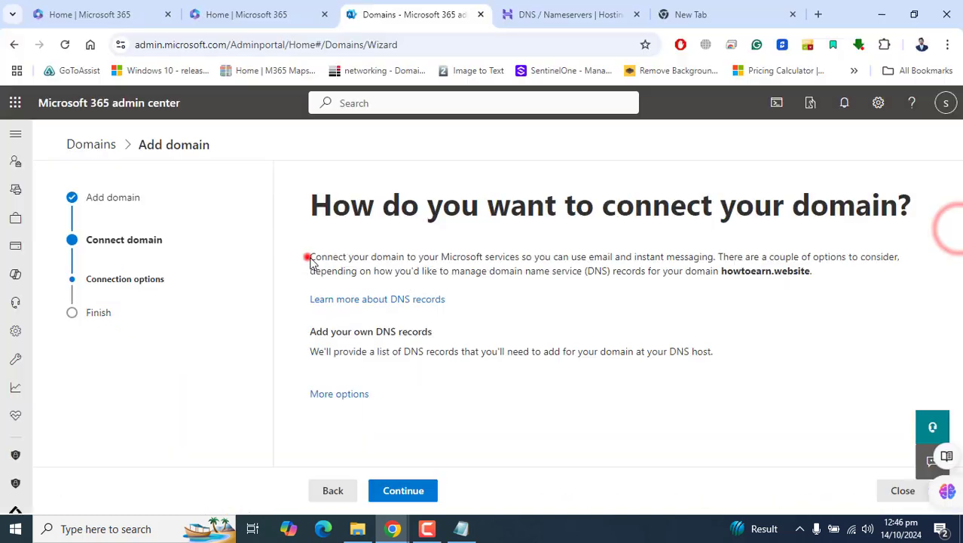
left_click_drag(310, 257, 903, 264)
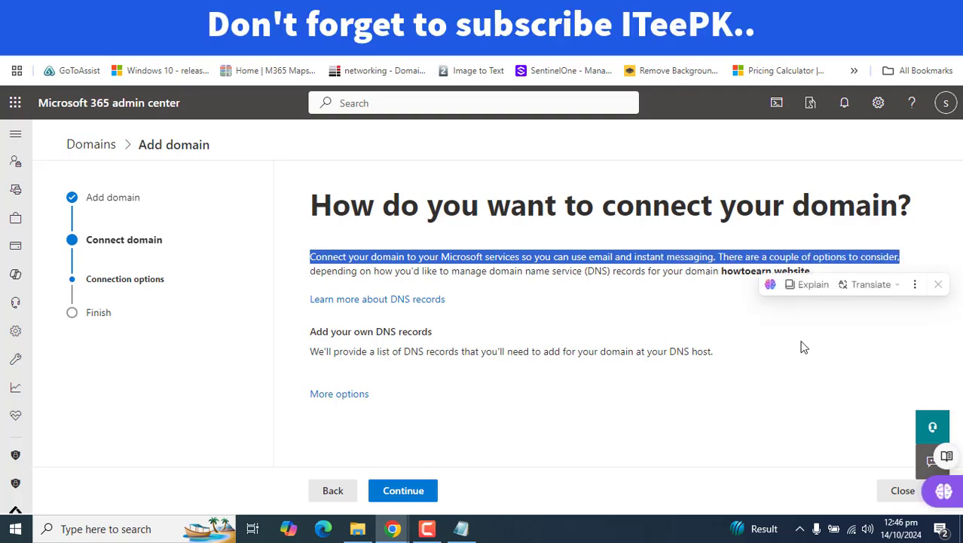
Step: Keep 'Add your own DNS records' for howtoearn.website and continue to the next step
left_click(537, 328)
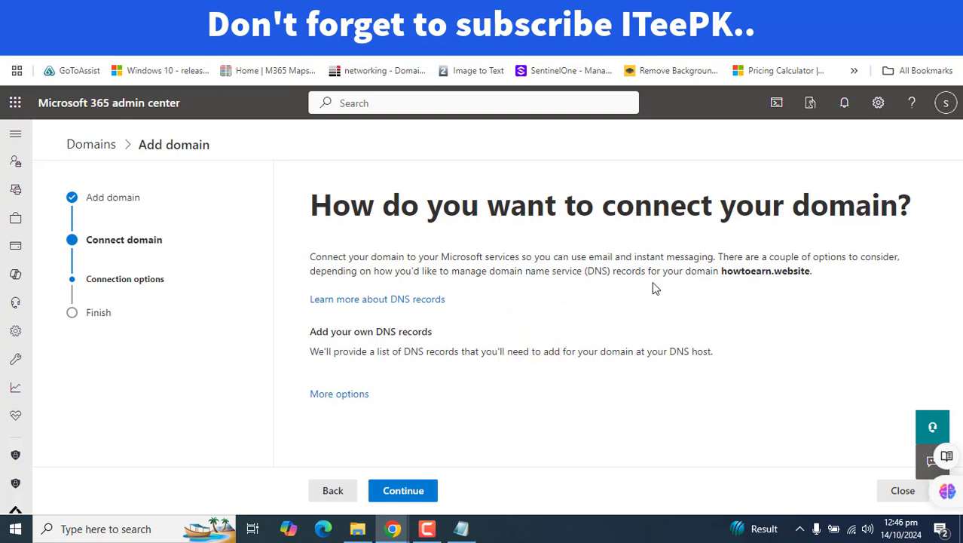
left_click_drag(722, 273, 837, 276)
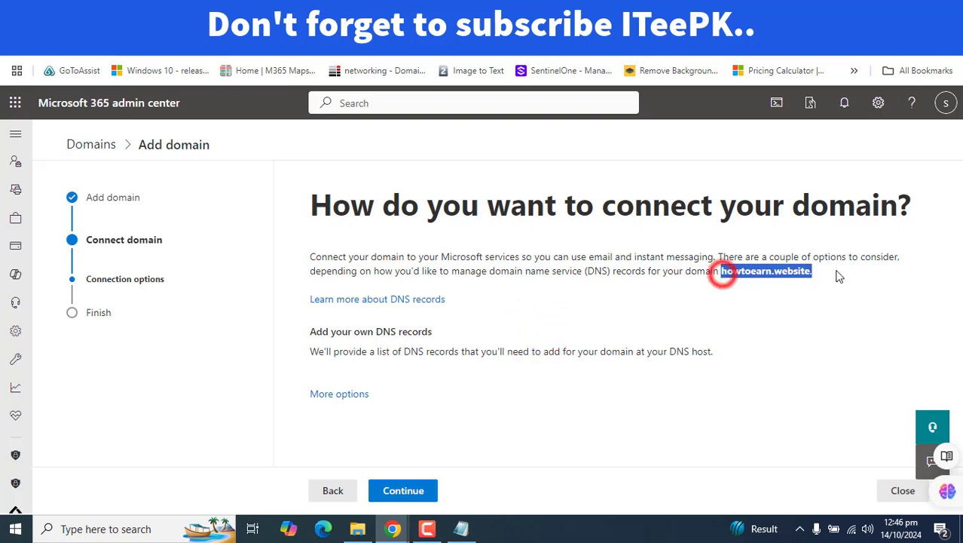
left_click(858, 338)
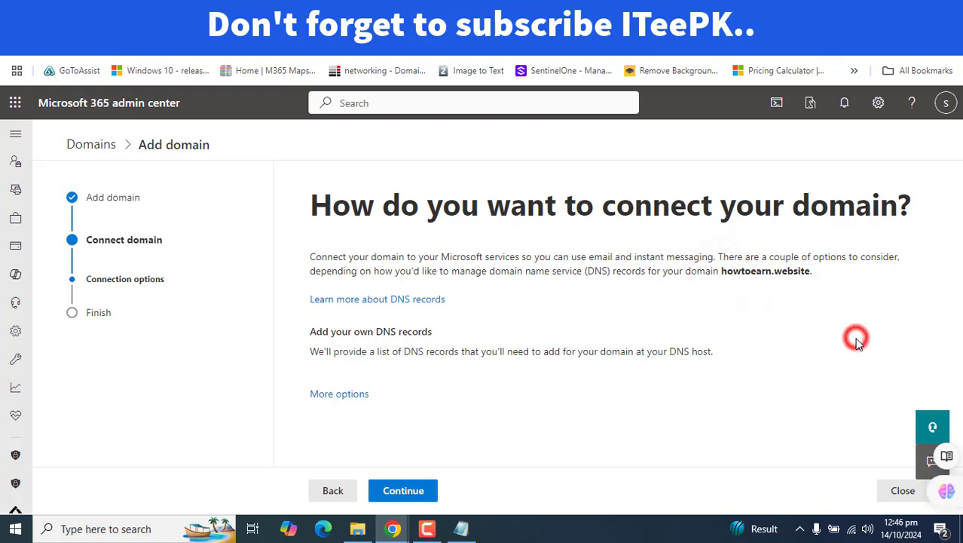
left_click(407, 491)
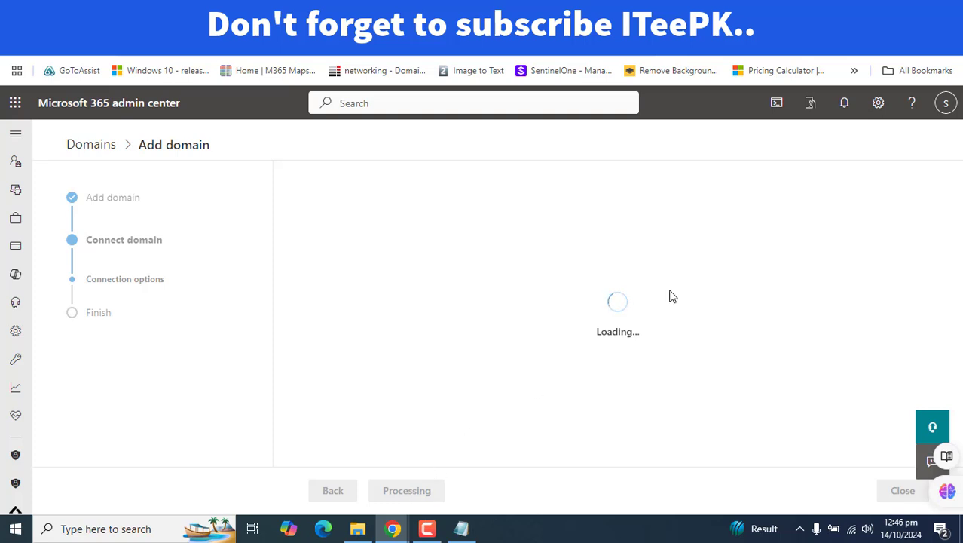
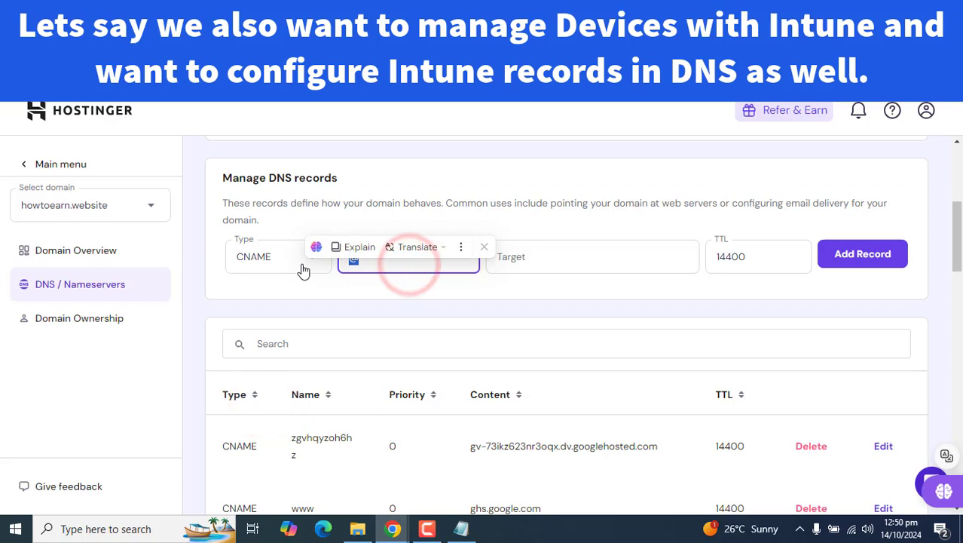
Step: Add the enterpriseregistration CNAME pointing to enterpriseregistration.windows.net with TTL 3600
type("enterpriseregistration")
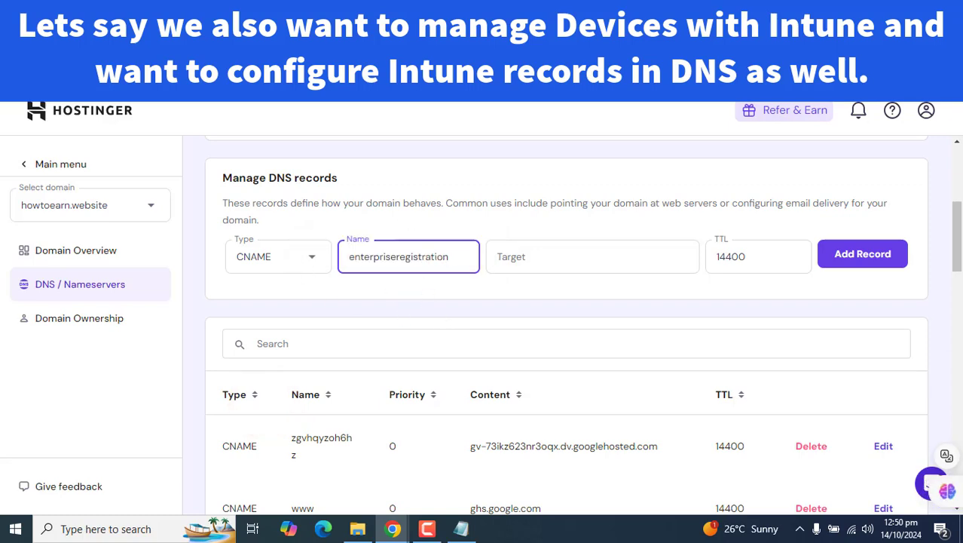
key("ctrl+Tab")
left_click(525, 285)
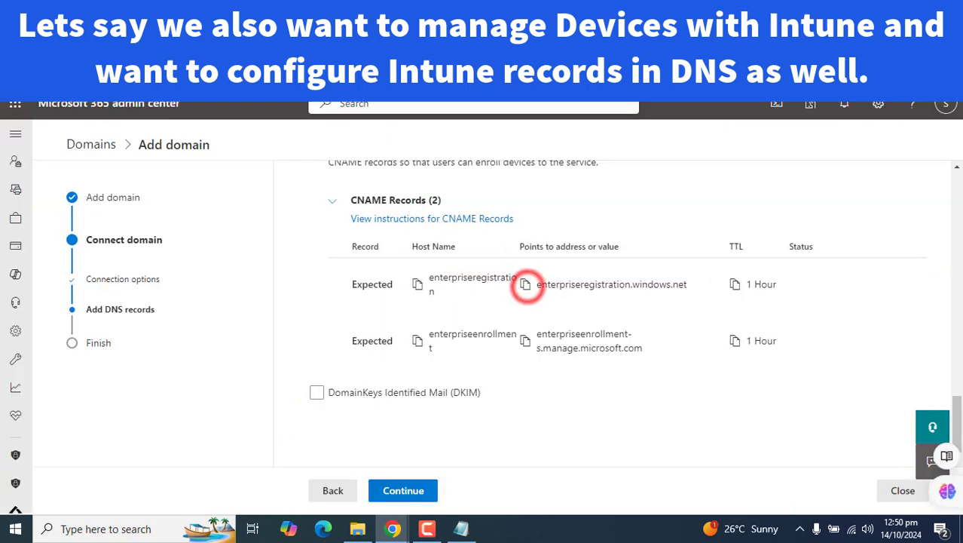
key("ctrl+Tab")
left_click(540, 246)
key("ctrl+v")
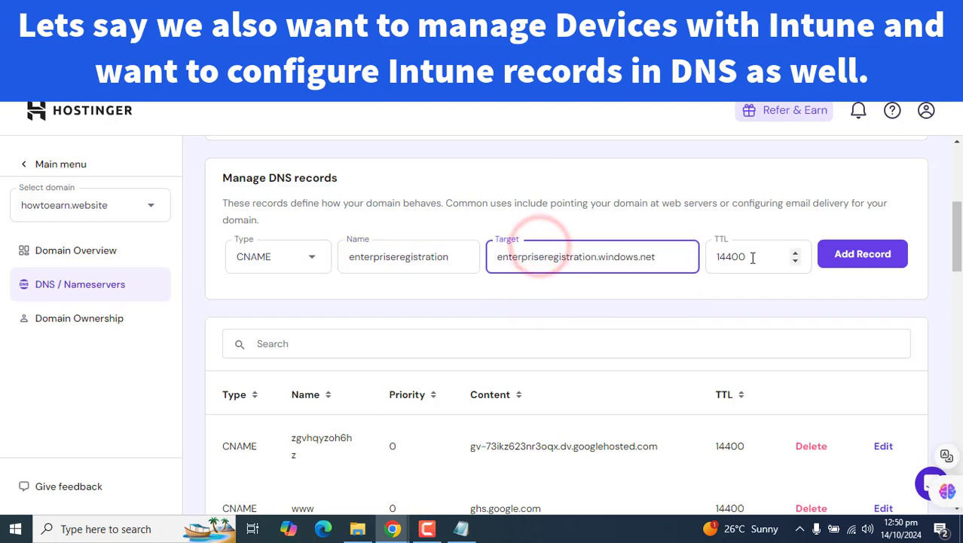
double_click(752, 256)
type("3600")
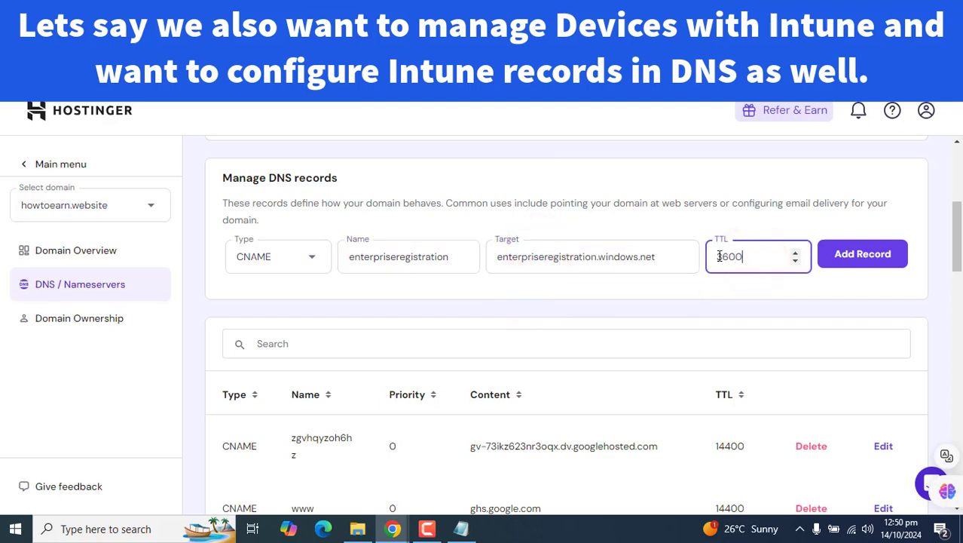
left_click(863, 265)
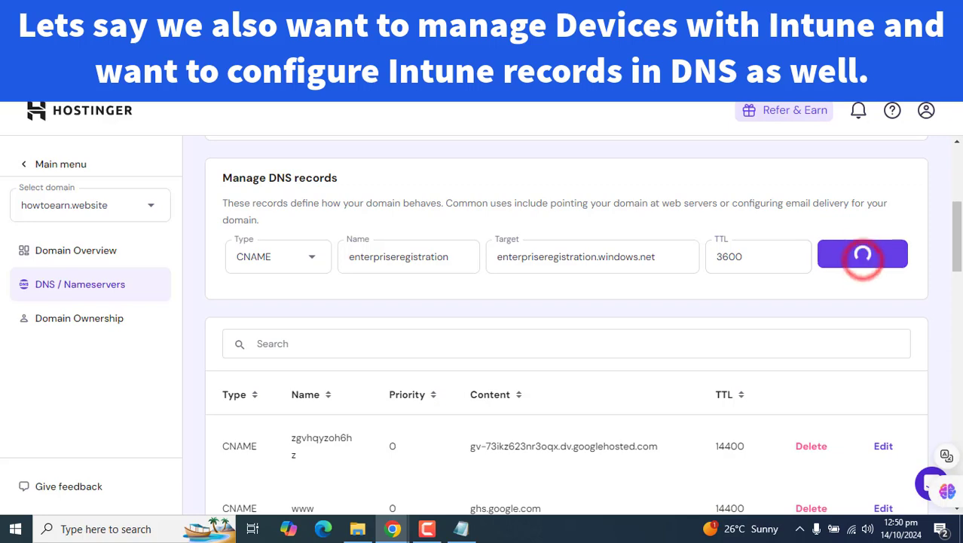
Step: Start a new CNAME record in Hostinger named enterpriseenrollment, copied from Microsoft 365
key("ctrl+Tab")
left_click(417, 341)
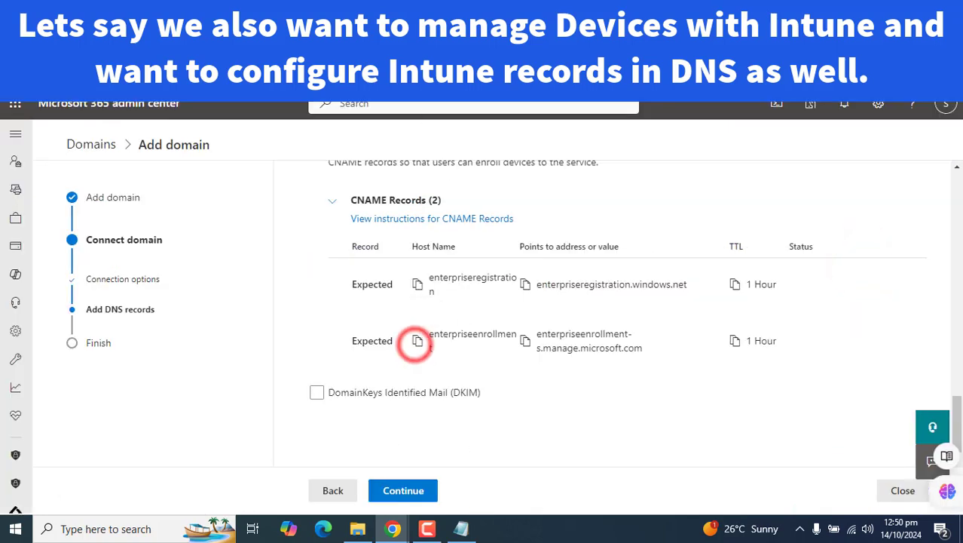
key("ctrl+Tab")
left_click(313, 258)
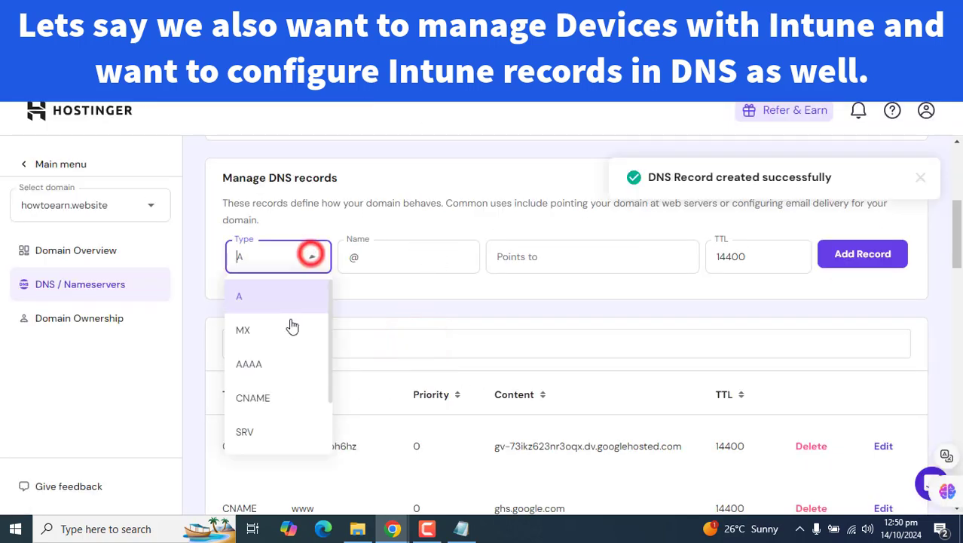
left_click(282, 402)
left_click(380, 259)
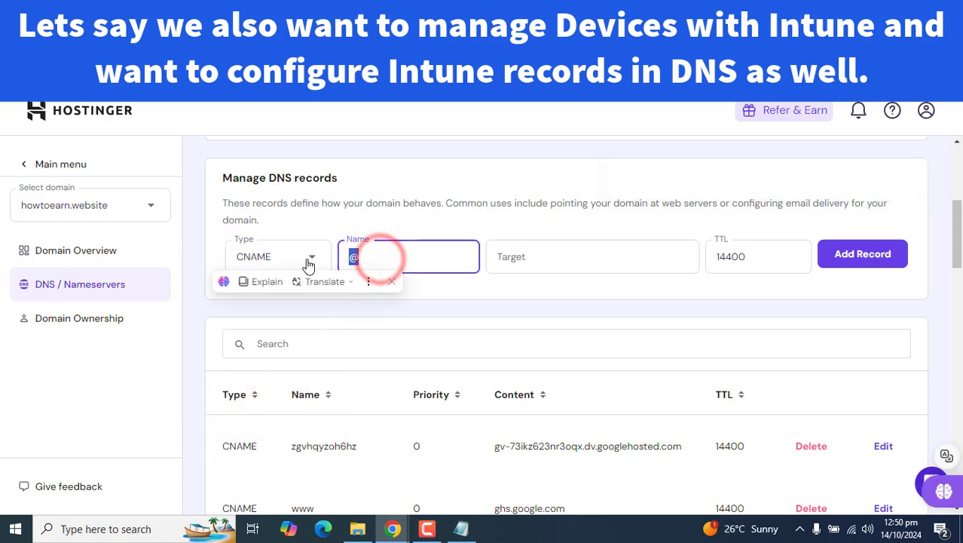
key("ctrl+v")
Step: Point it to enterpriseenrollment-s.manage.microsoft.com with TTL 3600 and add the record
key("alt+Tab")
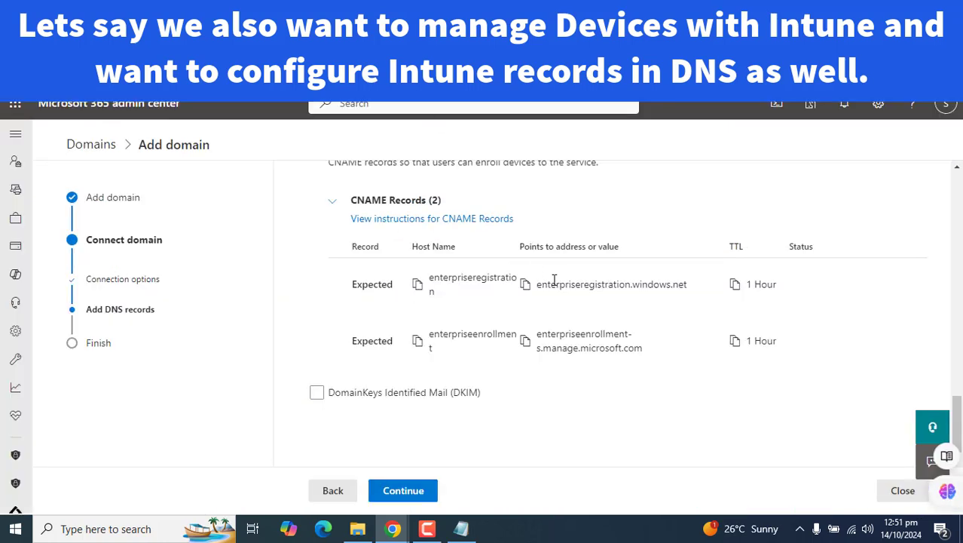
left_click(526, 340)
key("alt+Tab")
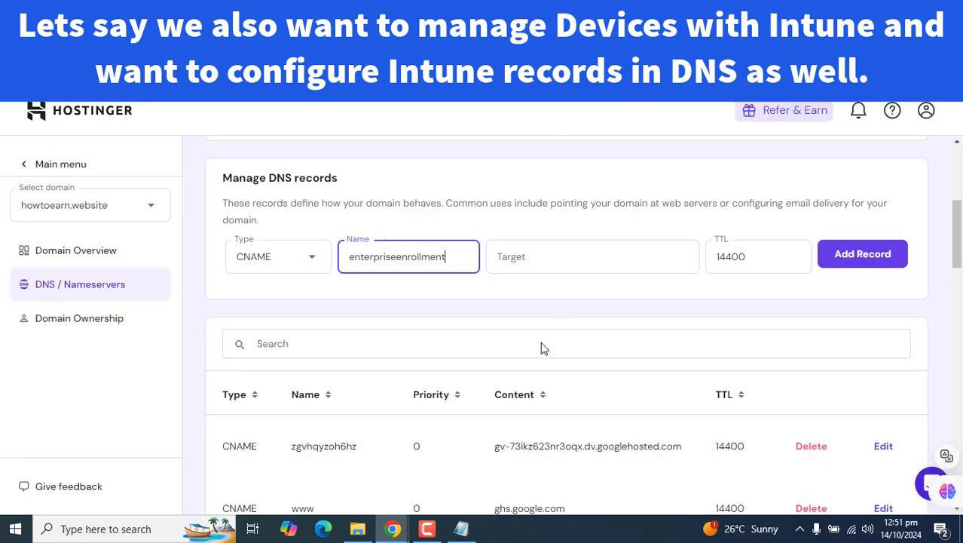
left_click(557, 249)
key("ctrl+v")
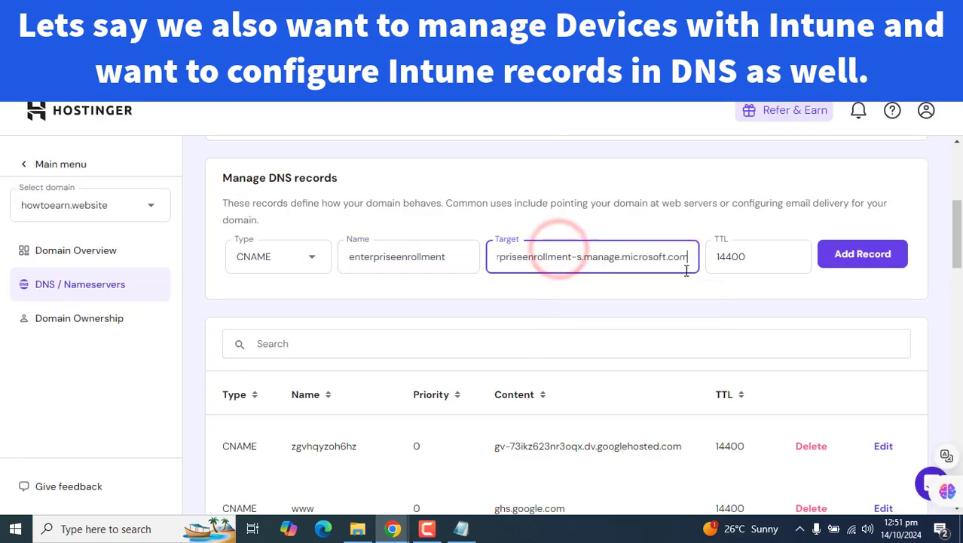
double_click(765, 256)
type("36")
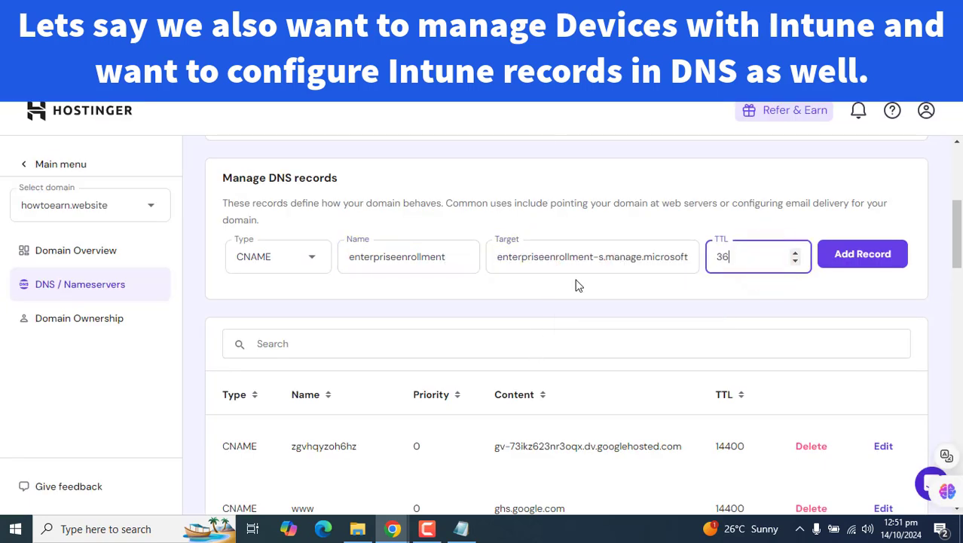
type("00")
left_click(871, 253)
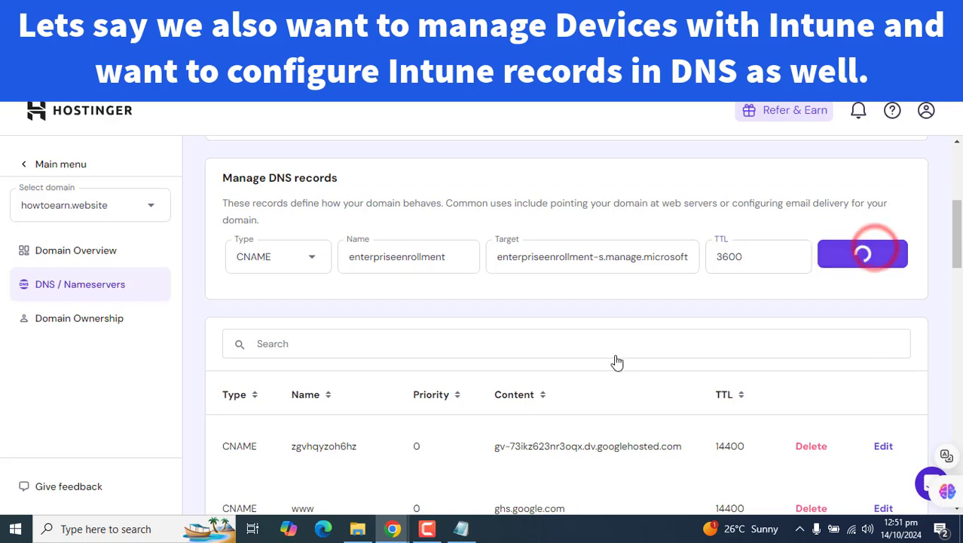
key("alt+Tab")
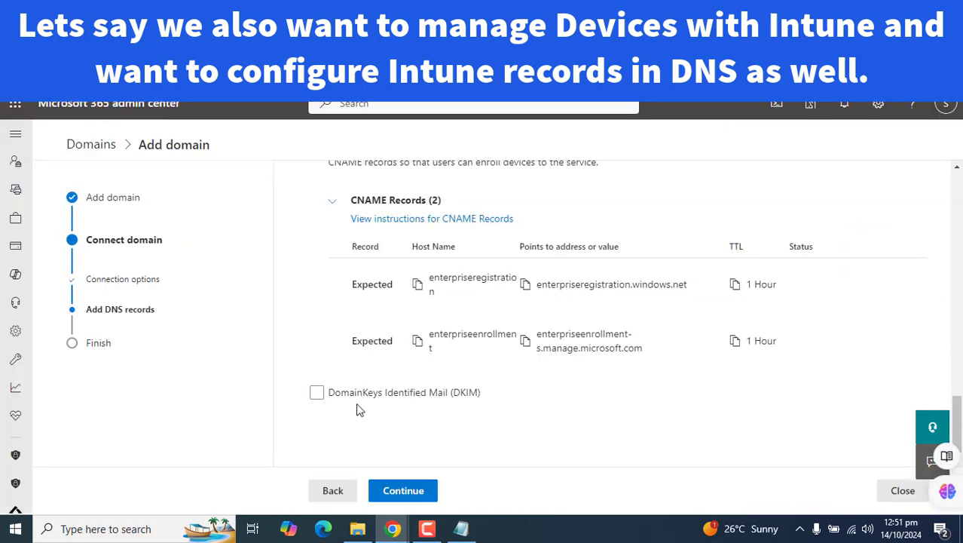
Step: Tick Skype for Business under Advanced options and preview its SRV and CNAME records
left_click_drag(956, 428, 956, 404)
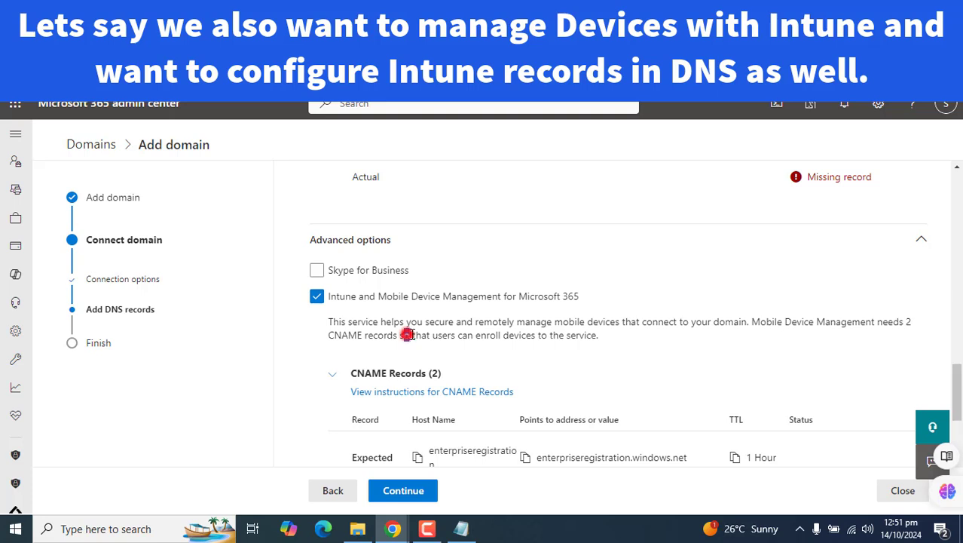
left_click_drag(407, 335, 559, 335)
left_click(685, 341)
left_click(318, 272)
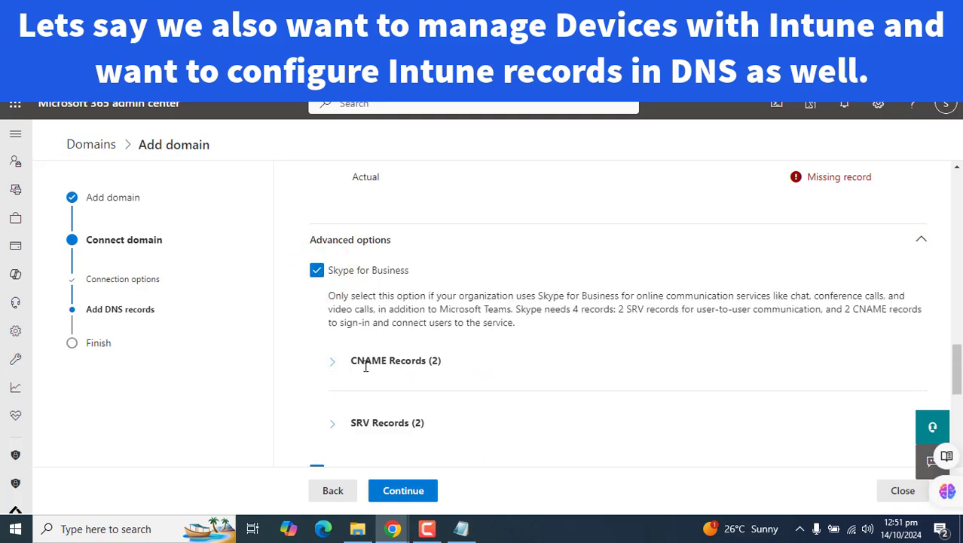
scroll(562, 363, "down", 2)
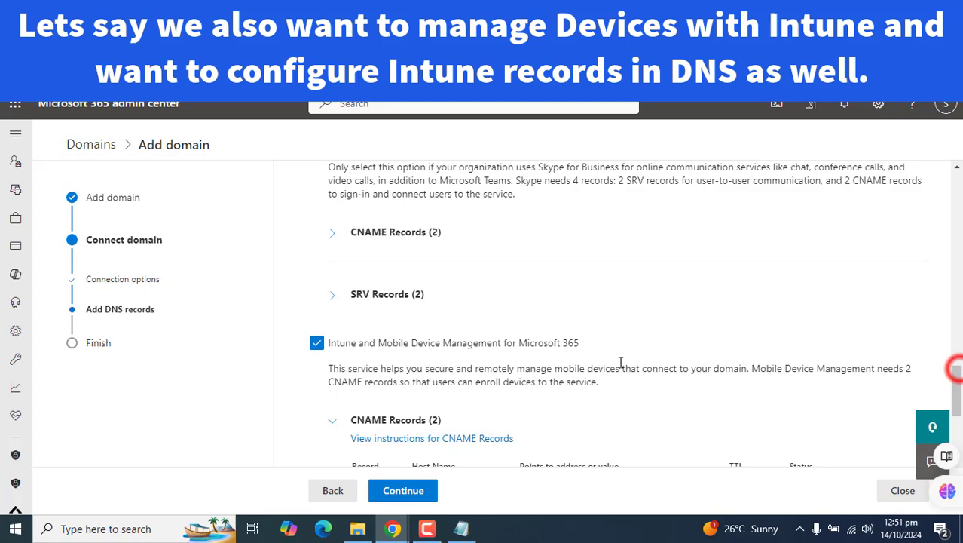
left_click(334, 295)
left_click(335, 296)
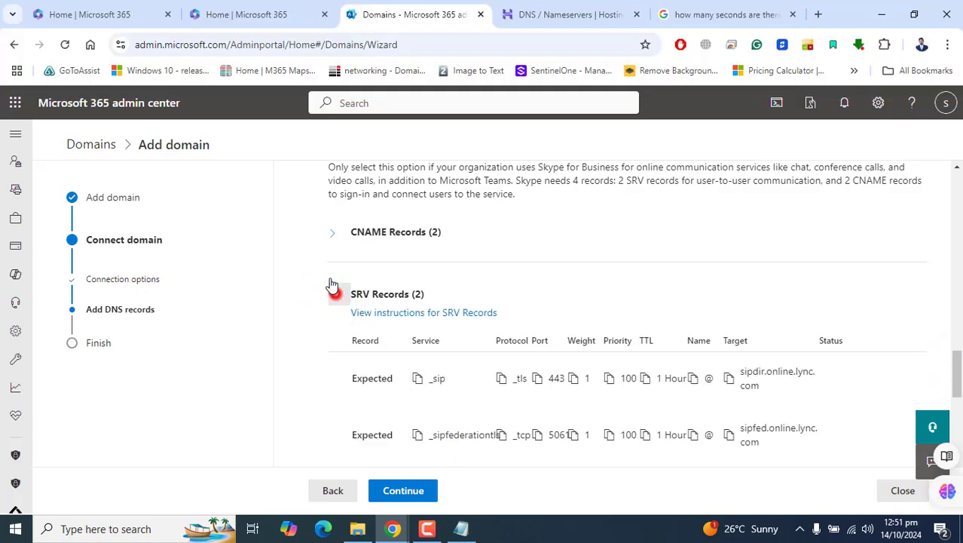
left_click(333, 233)
left_click(332, 233)
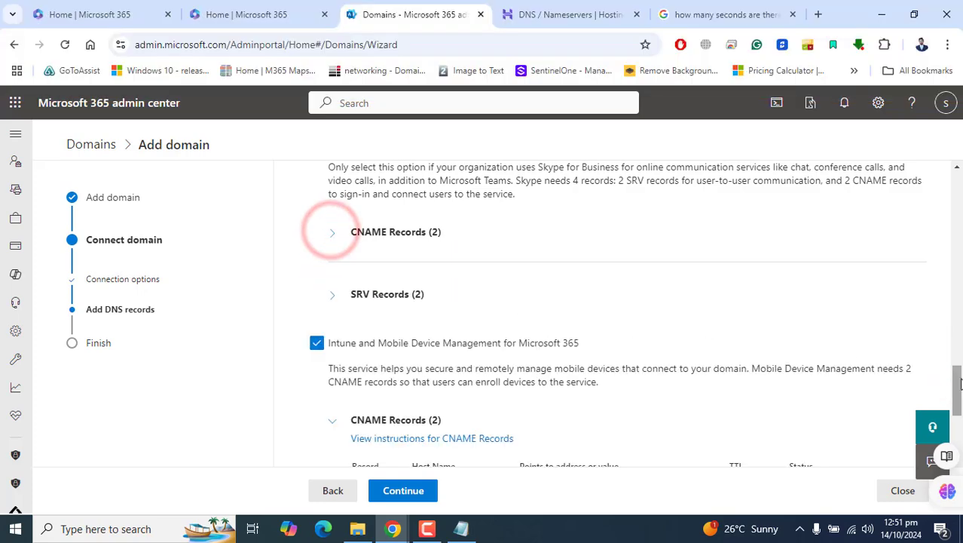
left_click_drag(957, 394, 960, 432)
left_click(551, 15)
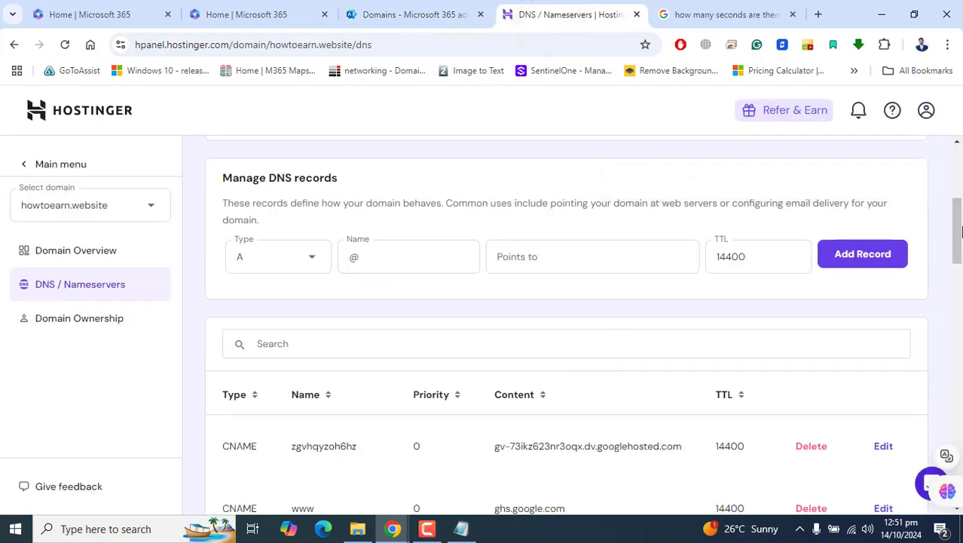
Step: Check that Hostinger lists the enterpriseregistration and enterpriseenrollment CNAME rows, then return to Microsoft 365
left_click_drag(961, 232, 958, 294)
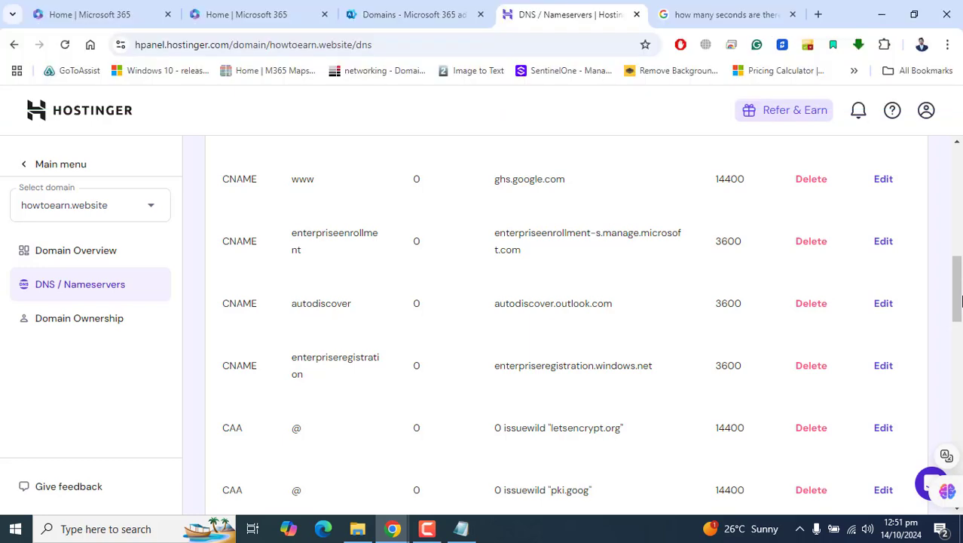
key("ctrl+shift+Tab")
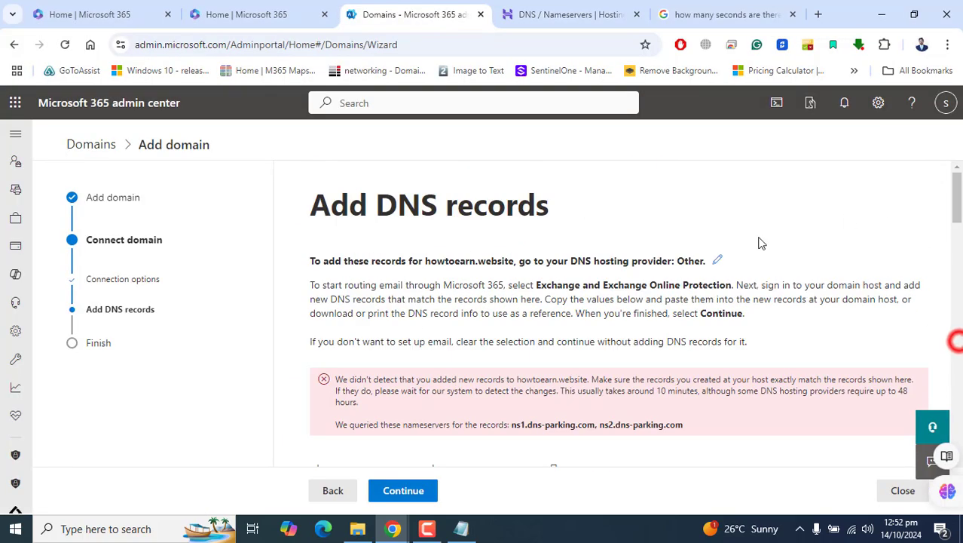
Step: Run the DNS check and note the missing Skype sip and lyncdiscover CNAME records
left_click(413, 501)
scroll(939, 254, "down", 10)
left_click(334, 338)
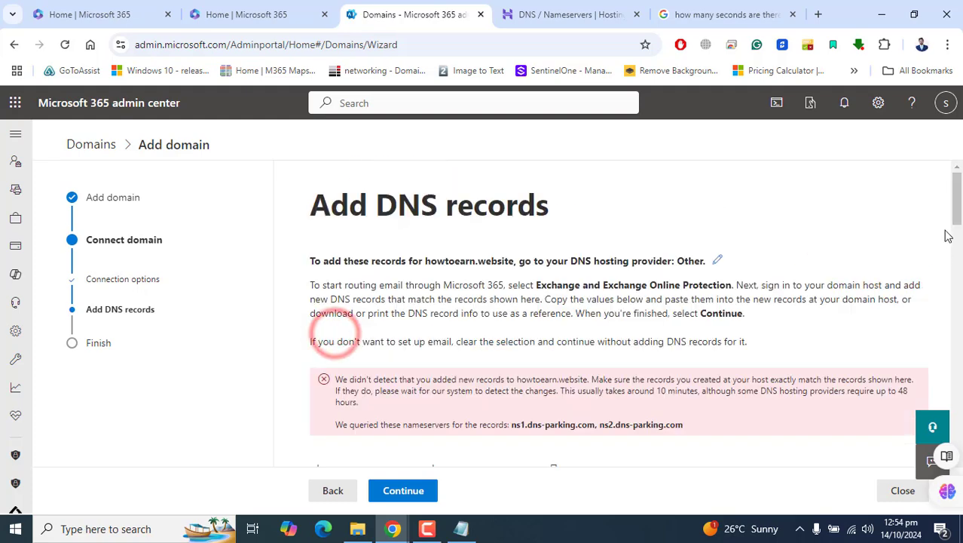
scroll(603, 254, "down", 2)
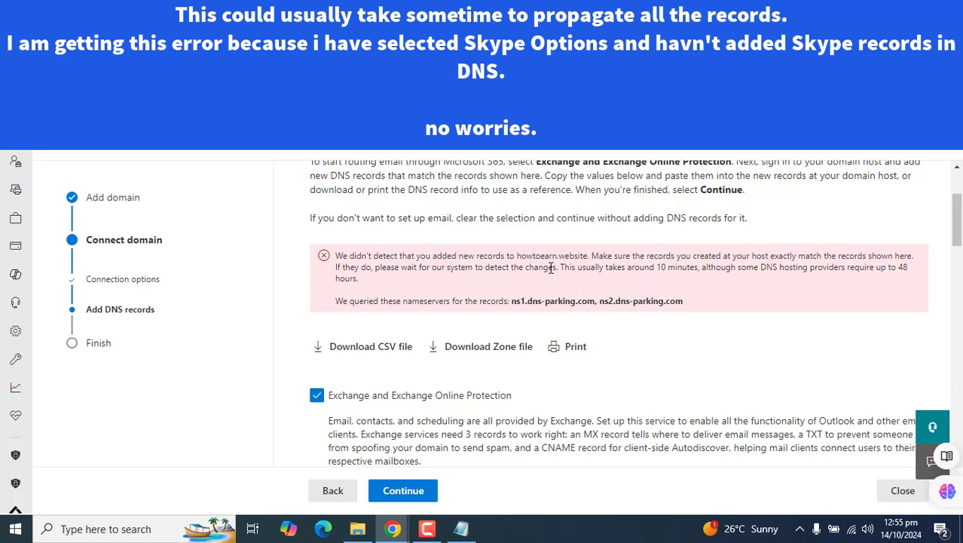
left_click_drag(560, 267, 687, 268)
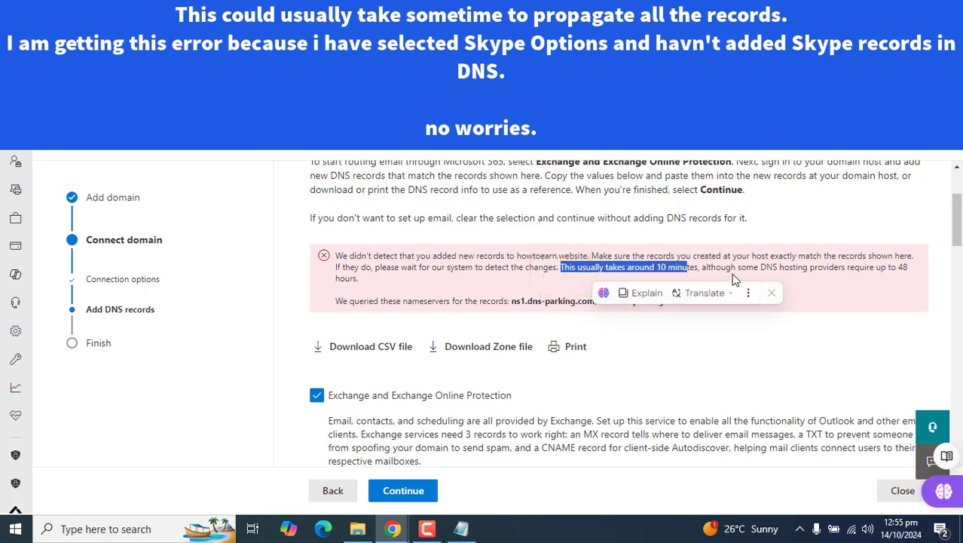
left_click_drag(810, 268, 908, 267)
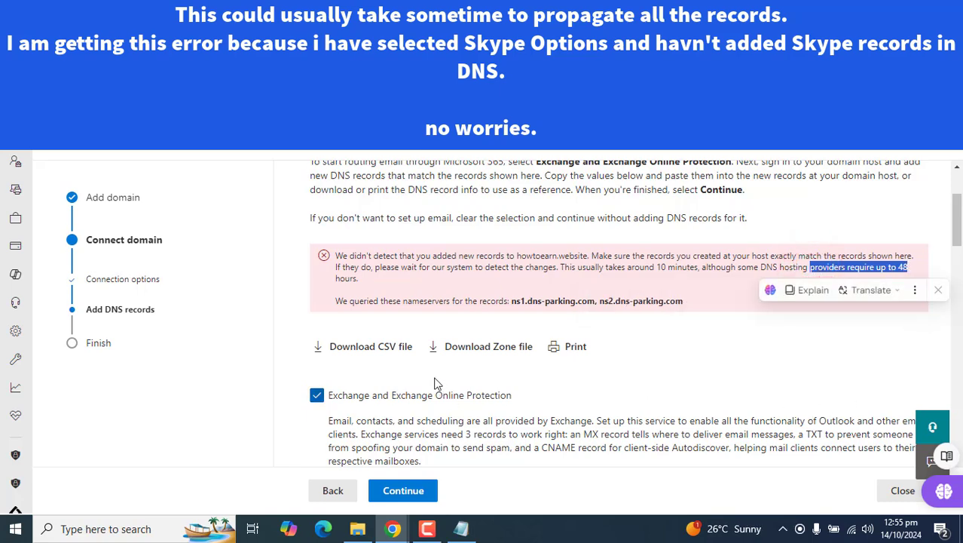
left_click(675, 368)
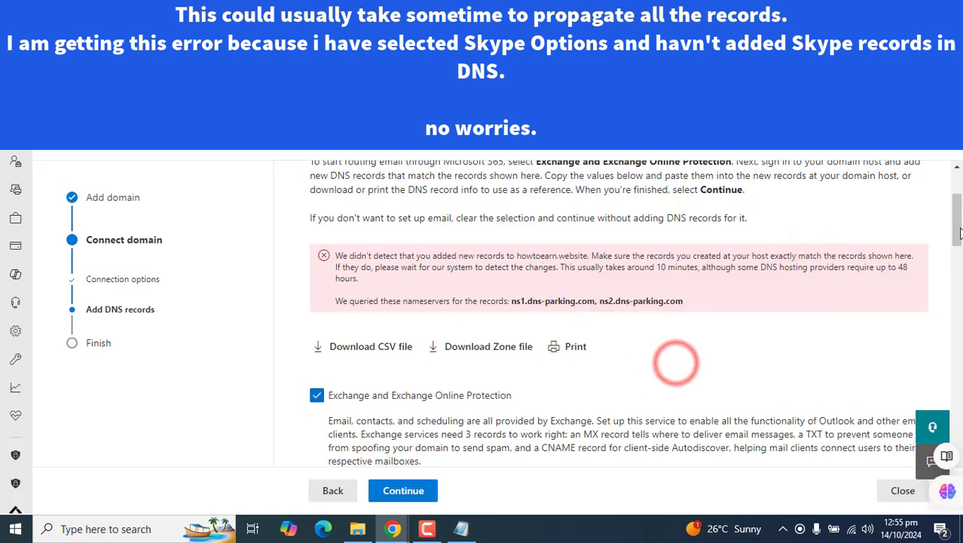
left_click_drag(956, 224, 959, 348)
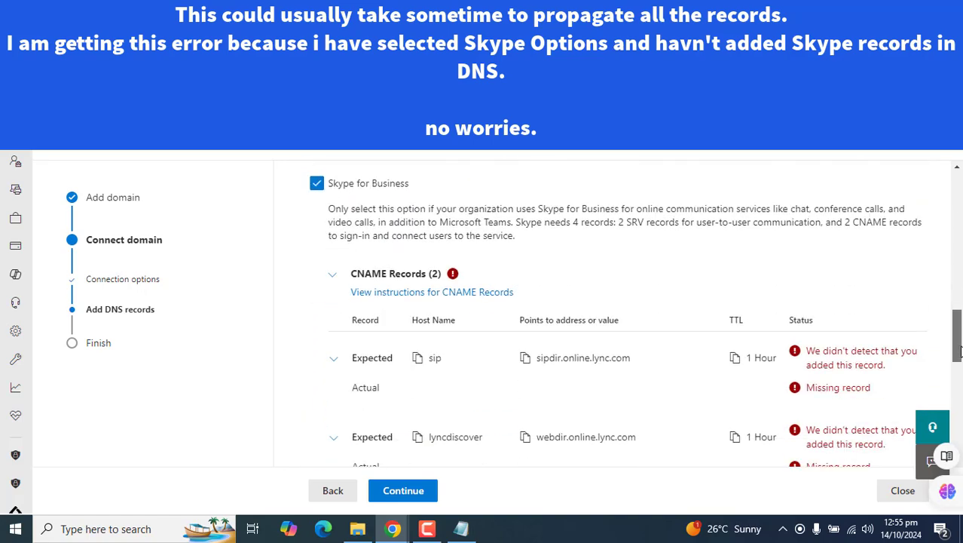
Step: Turn off Skype for Business and confirm both Intune CNAME records show Correct
left_click(334, 276)
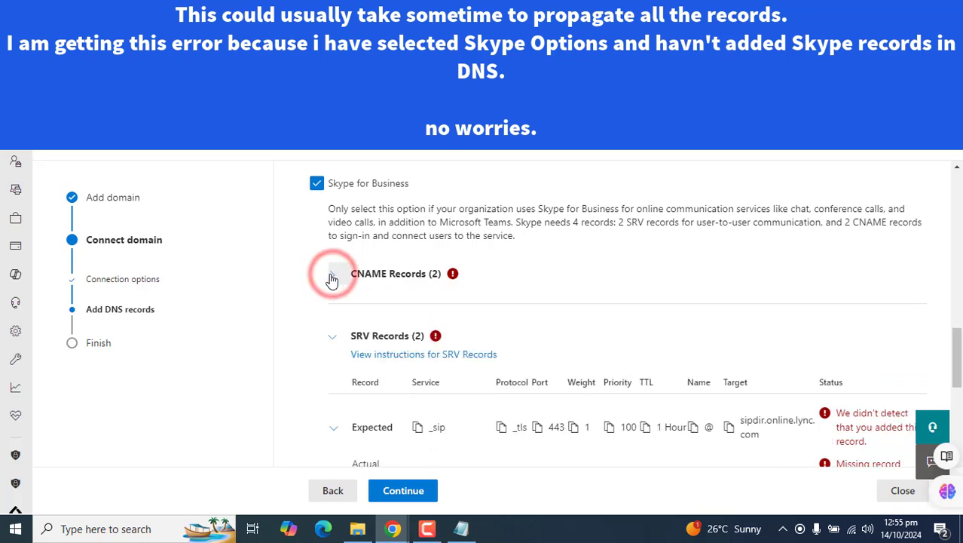
left_click(316, 189)
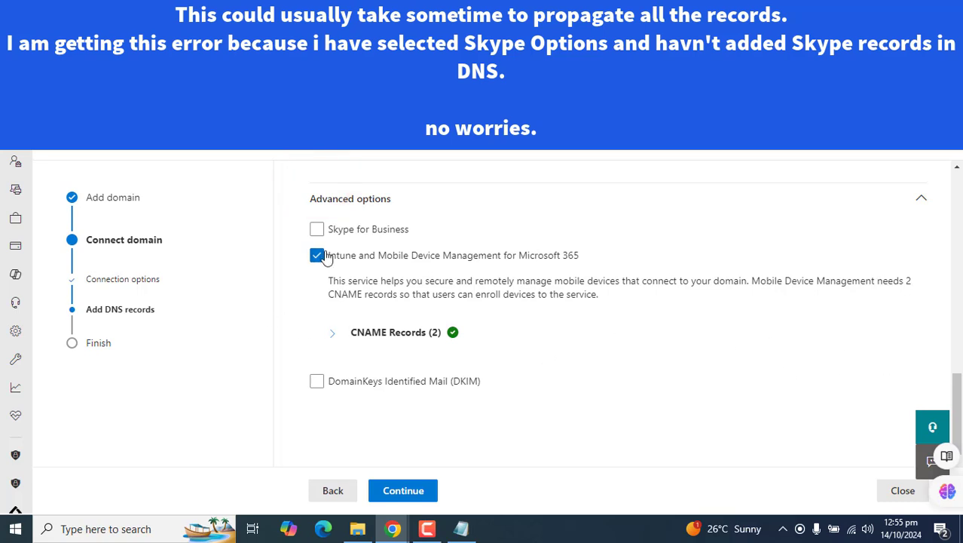
left_click(335, 340)
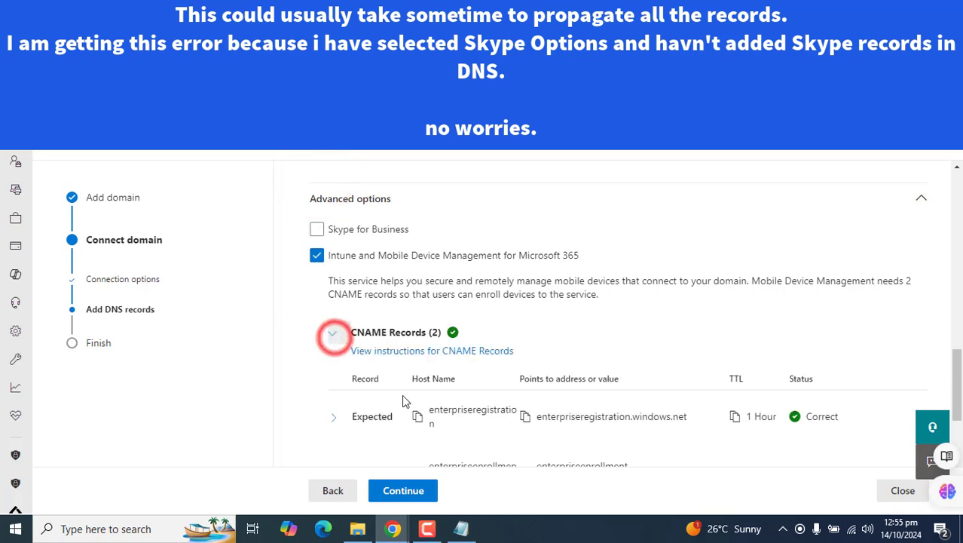
scroll(324, 343, "down", 2)
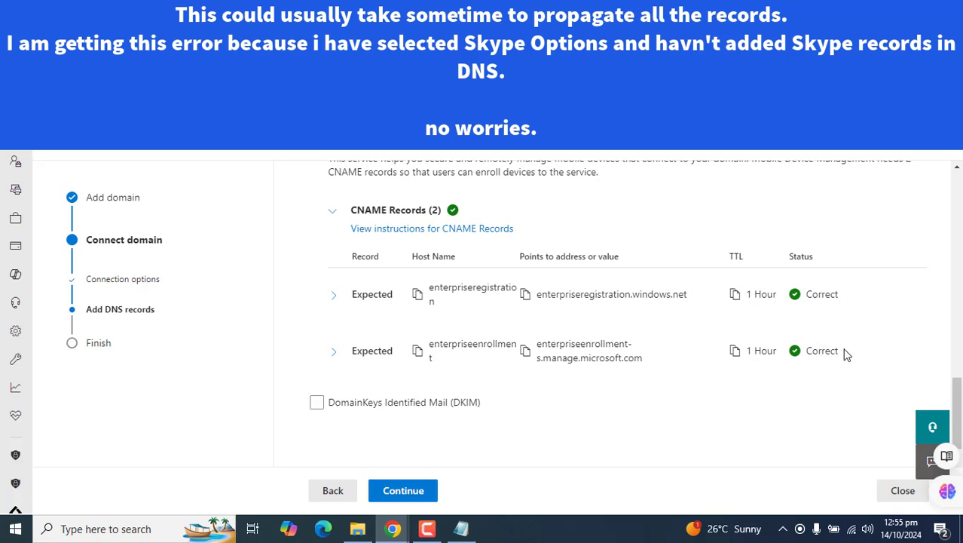
left_click_drag(846, 354, 348, 292)
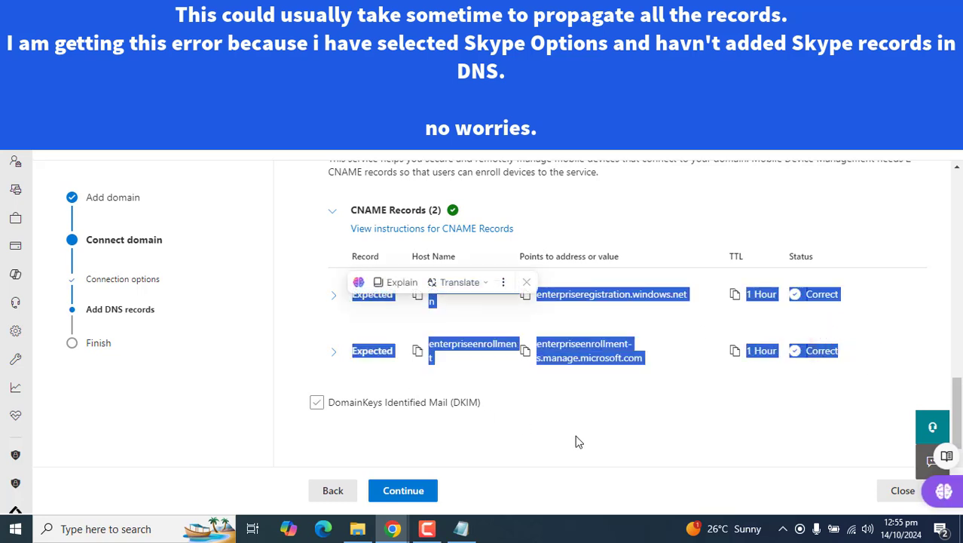
left_click(739, 447)
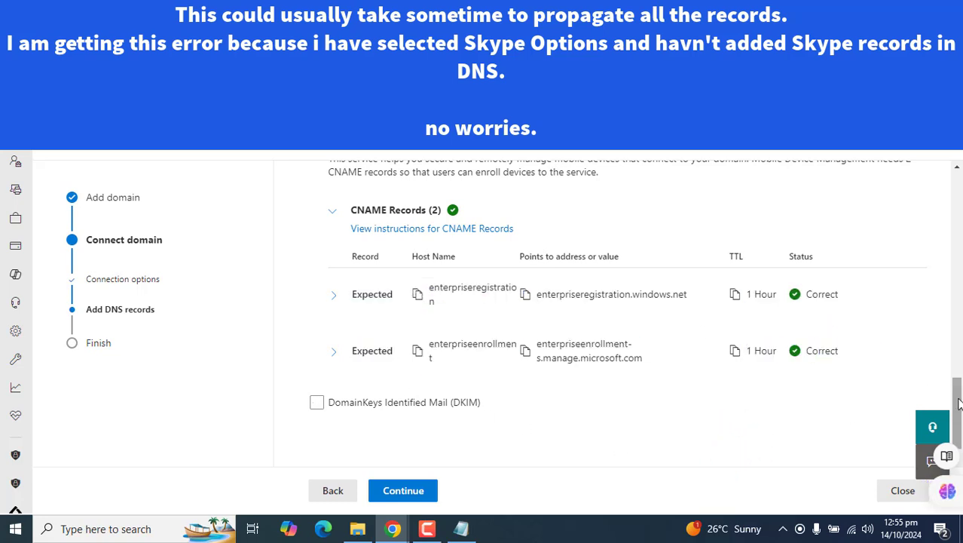
left_click_drag(955, 397, 955, 248)
scroll(956, 248, "down", 4)
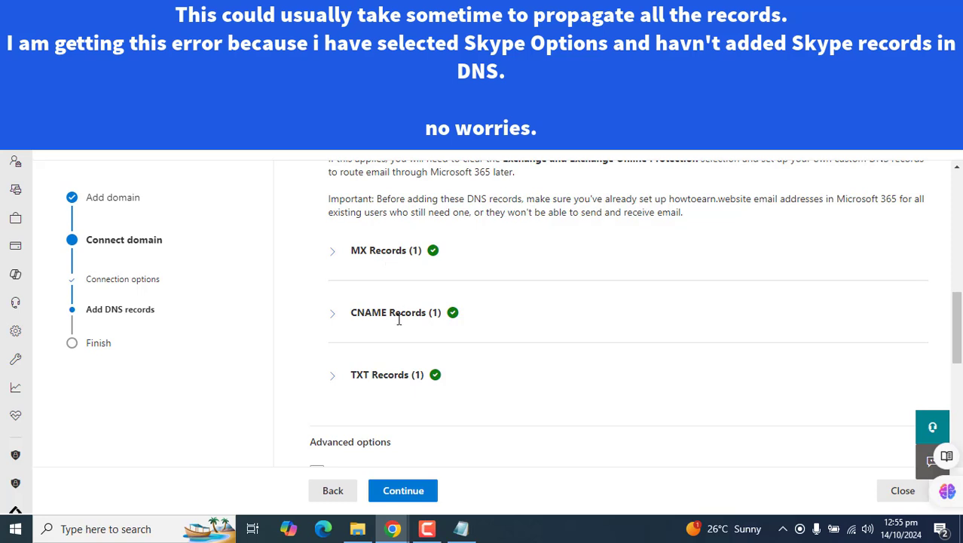
Step: Verify the TXT, email CNAME and MX records, then submit them for checking
left_click(332, 375)
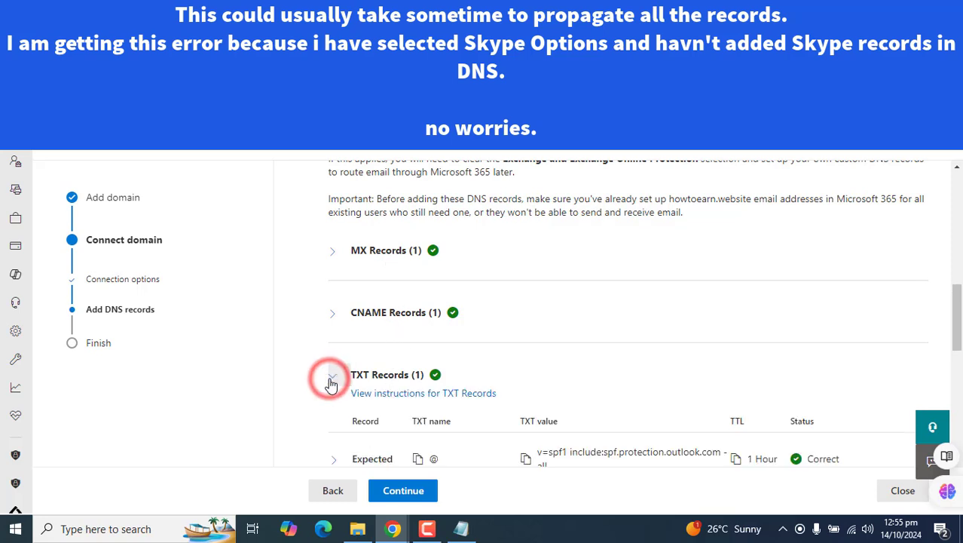
left_click_drag(961, 339, 956, 359)
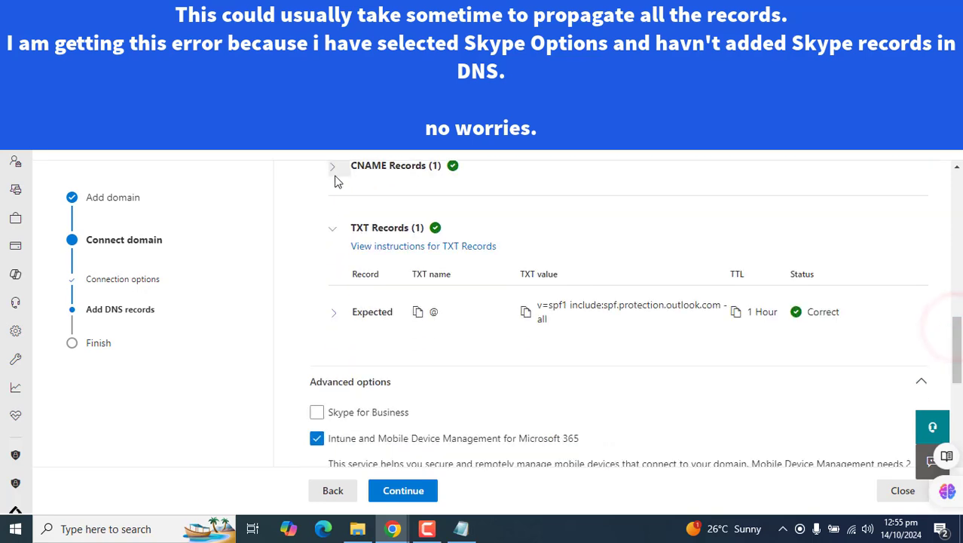
left_click(334, 175)
scroll(335, 226, "up", 3)
left_click(332, 326)
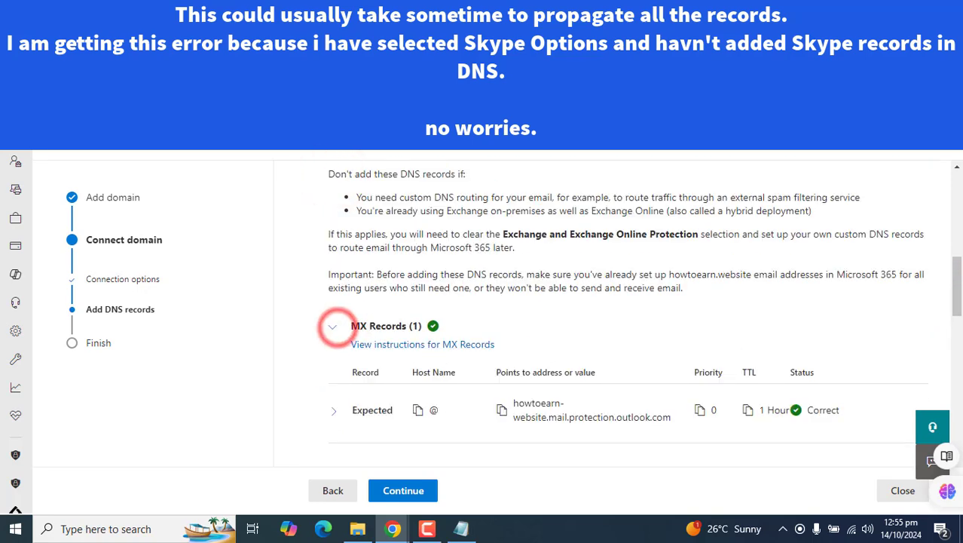
left_click(404, 491)
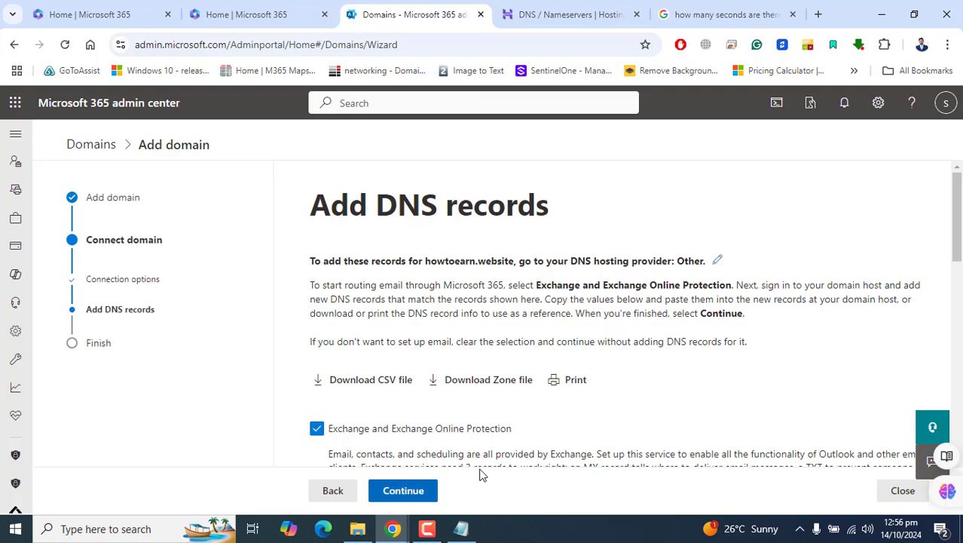
Step: Confirm howtoearn.website setup is complete and open Active users and the domains list separately
scroll(952, 325, "down", 10)
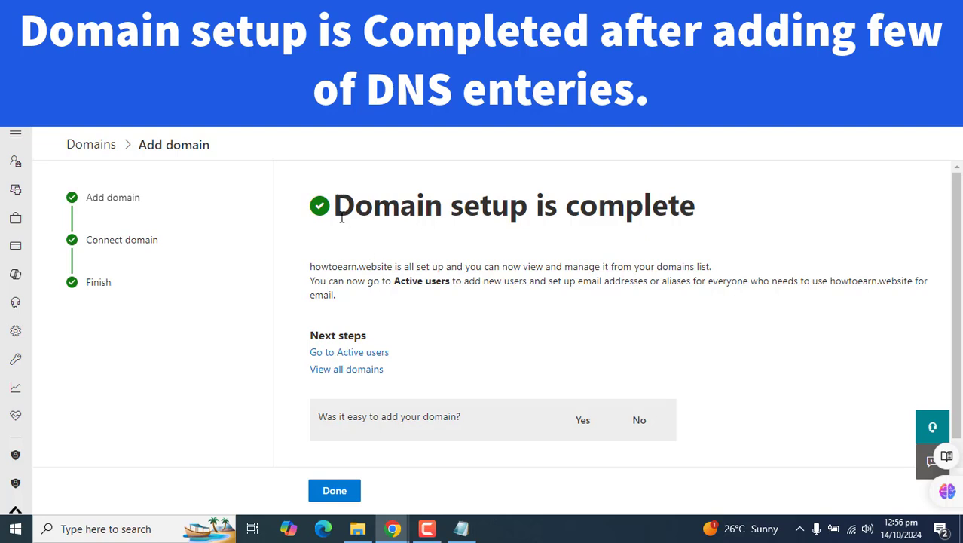
left_click_drag(334, 207, 701, 219)
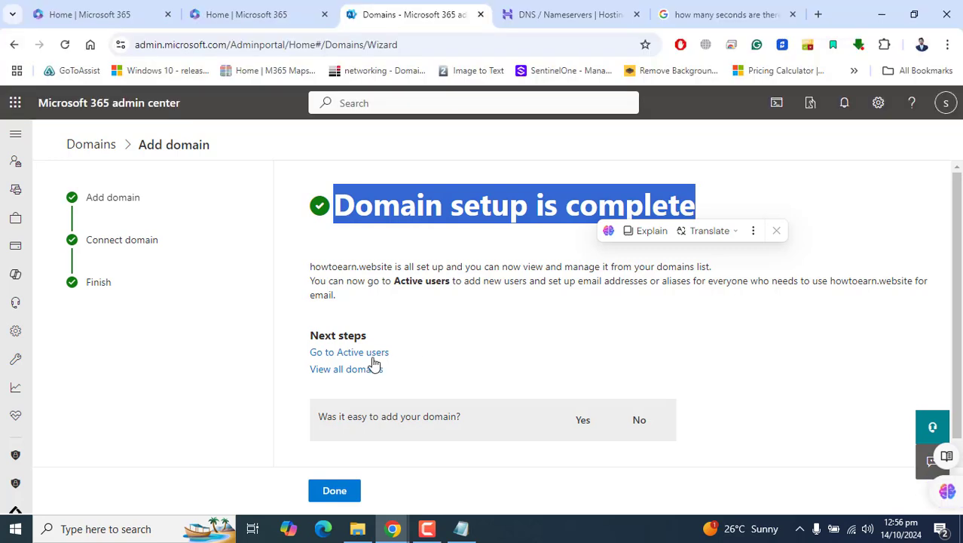
middle_click(326, 353)
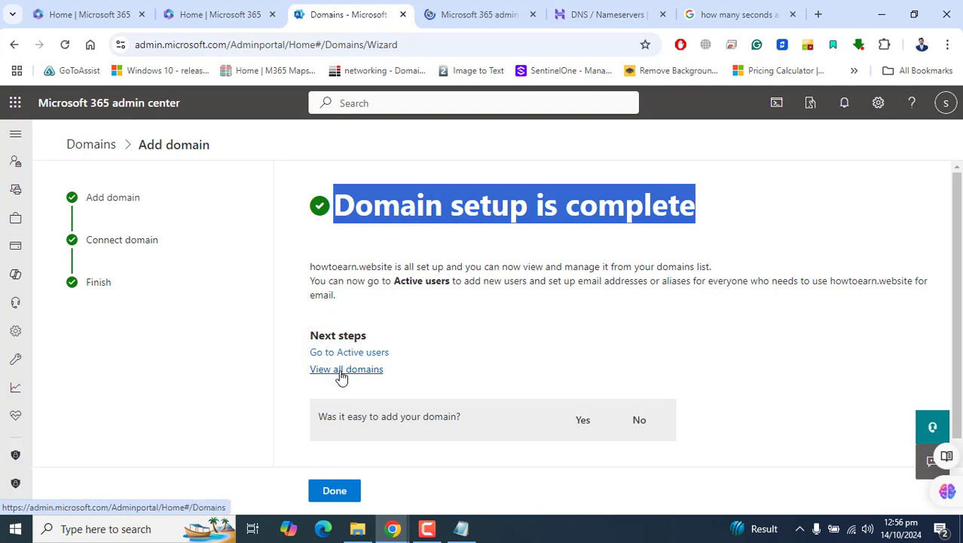
middle_click(340, 370)
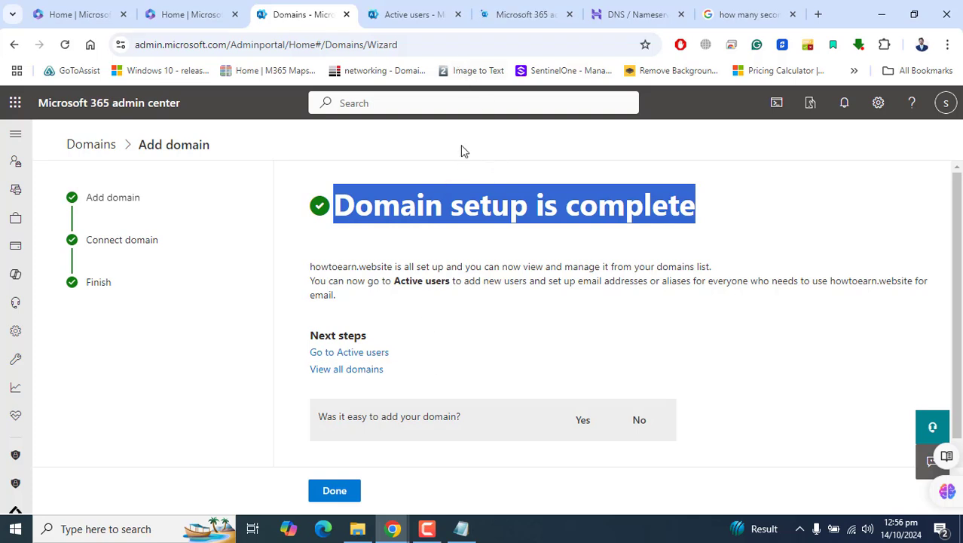
Step: Start a new user with first name testing, last name Domain and username testdomain
left_click(422, 16)
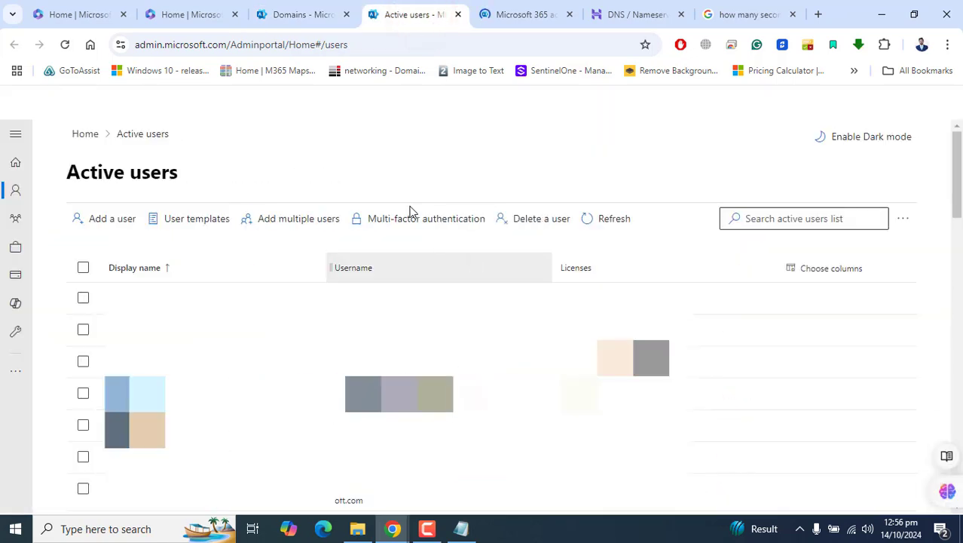
left_click(382, 117)
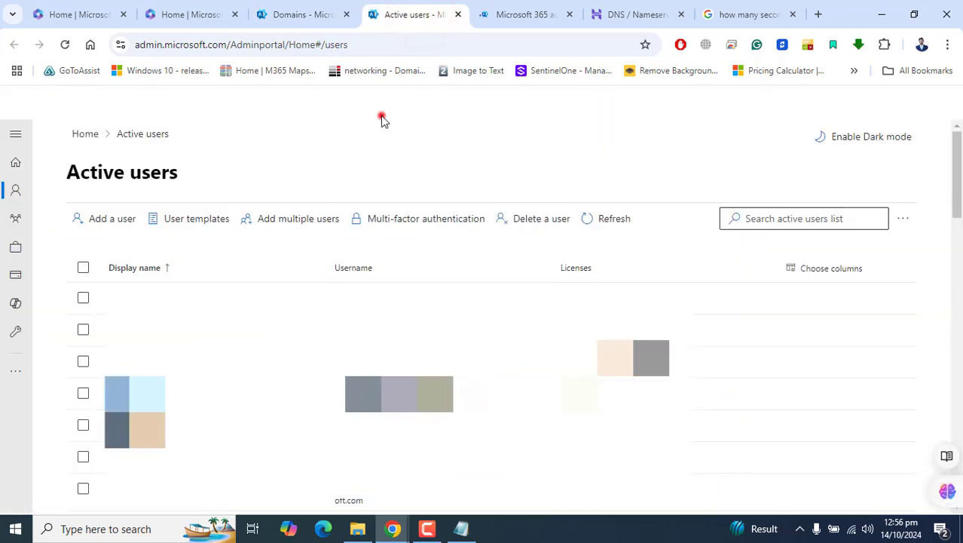
left_click(97, 219)
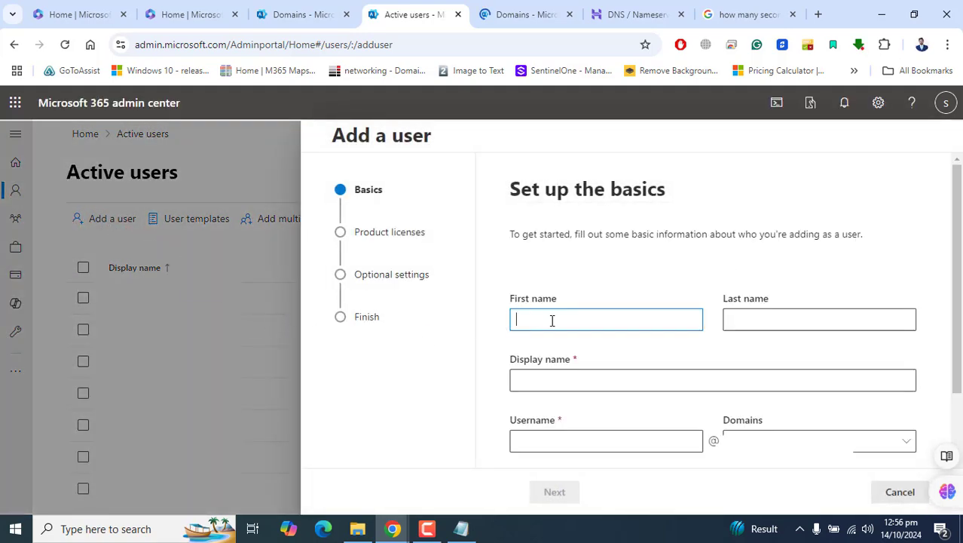
type("testing")
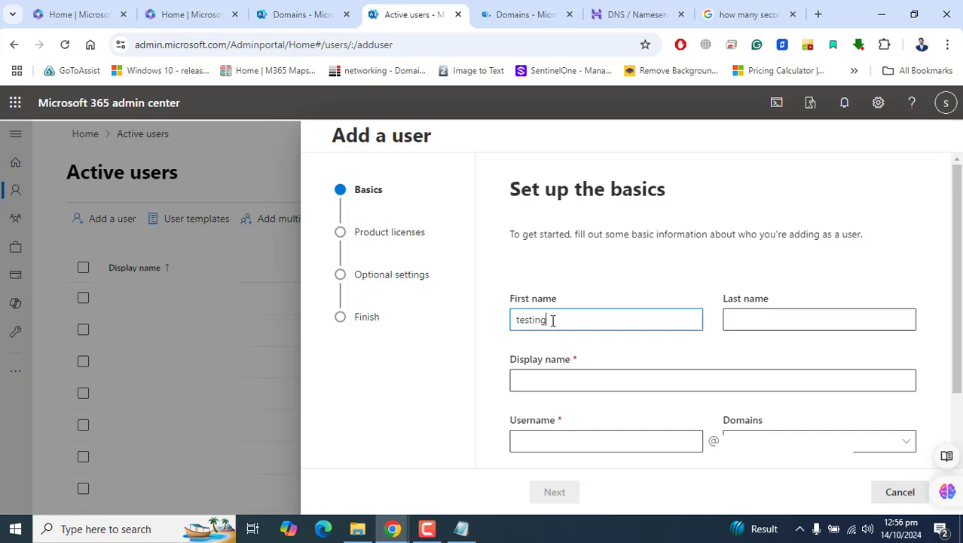
key("Tab")
type("D")
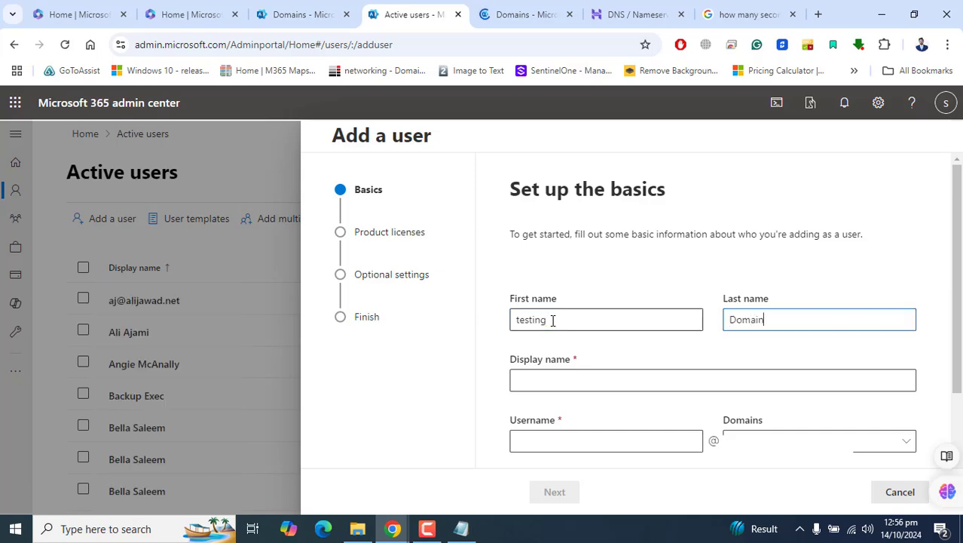
left_click(562, 383)
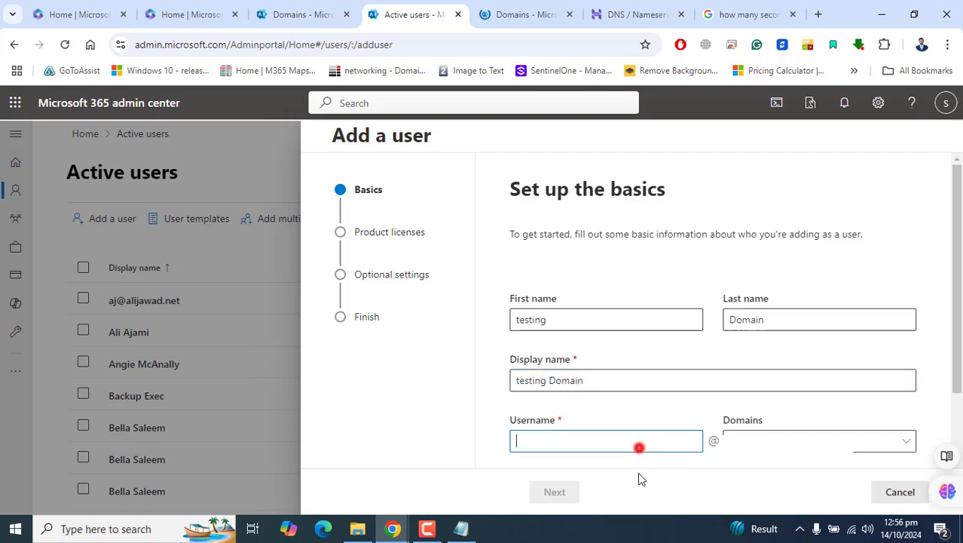
type("test")
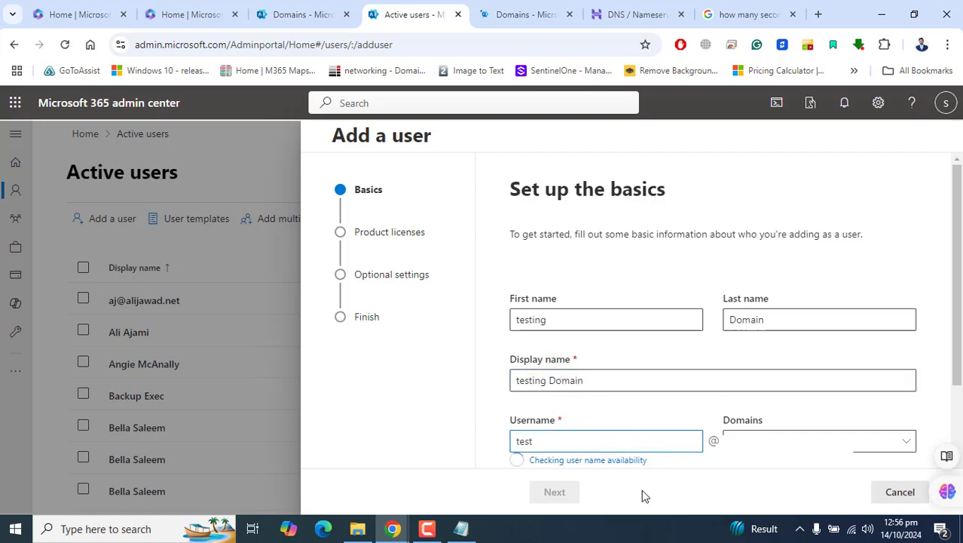
type("domain")
Step: Choose howtoearn.website as the user's domain and check it is listed as Healthy
key("Tab")
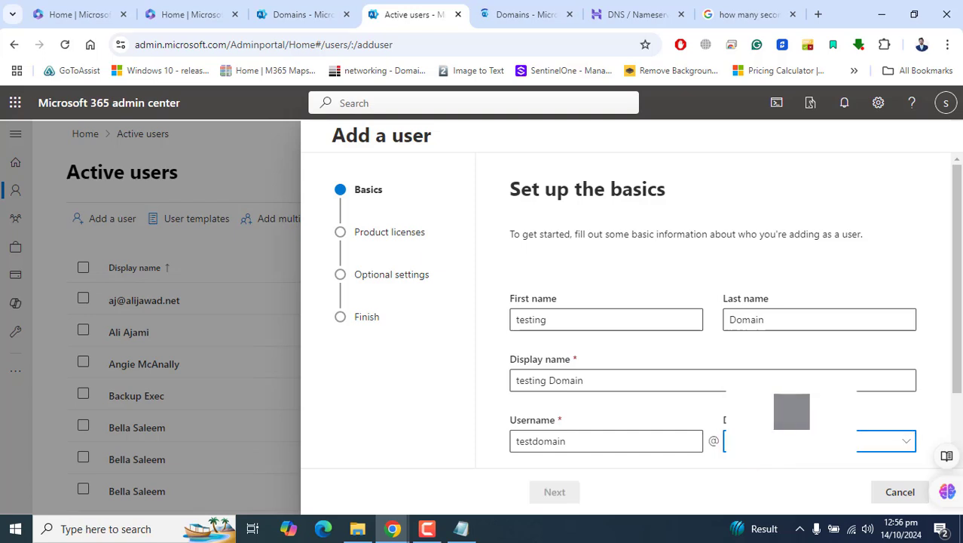
scroll(840, 362, "down", 2)
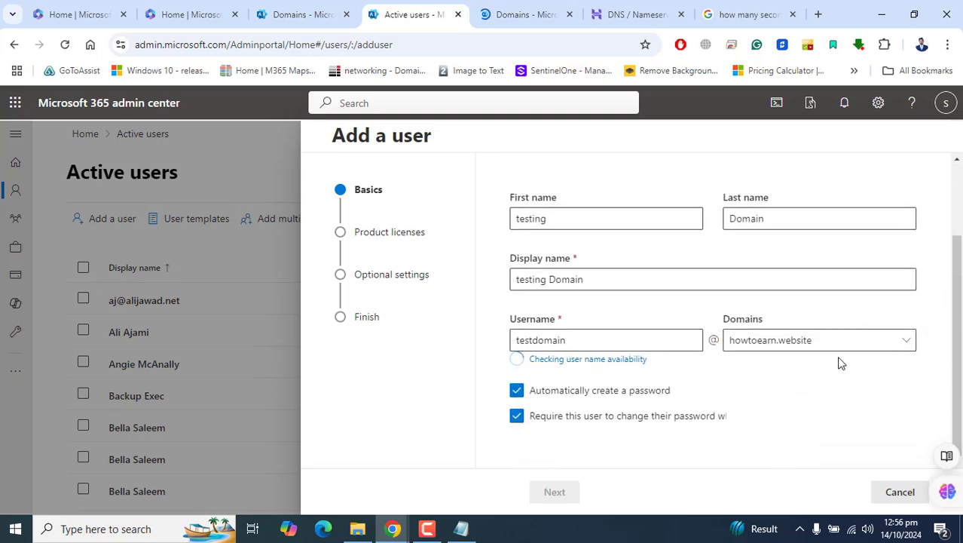
left_click(840, 363)
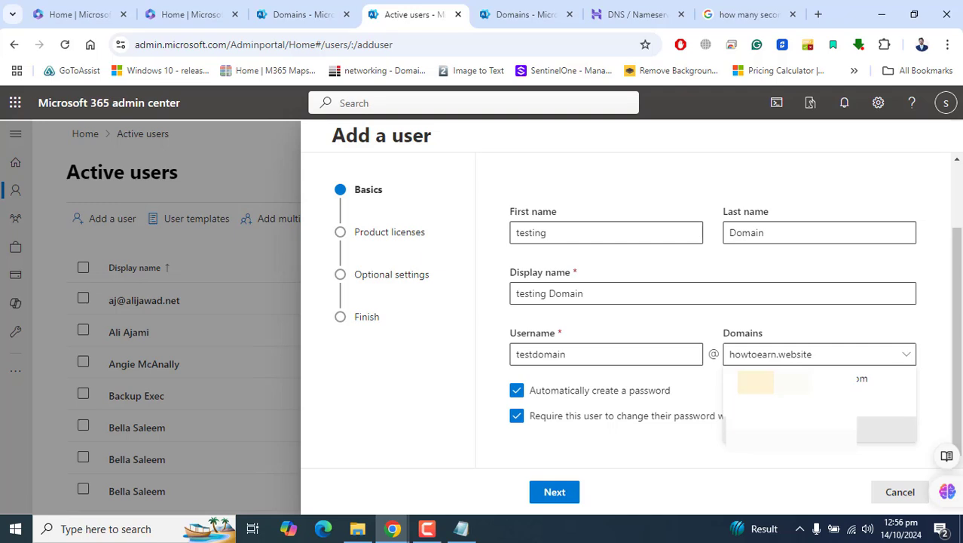
left_click(772, 430)
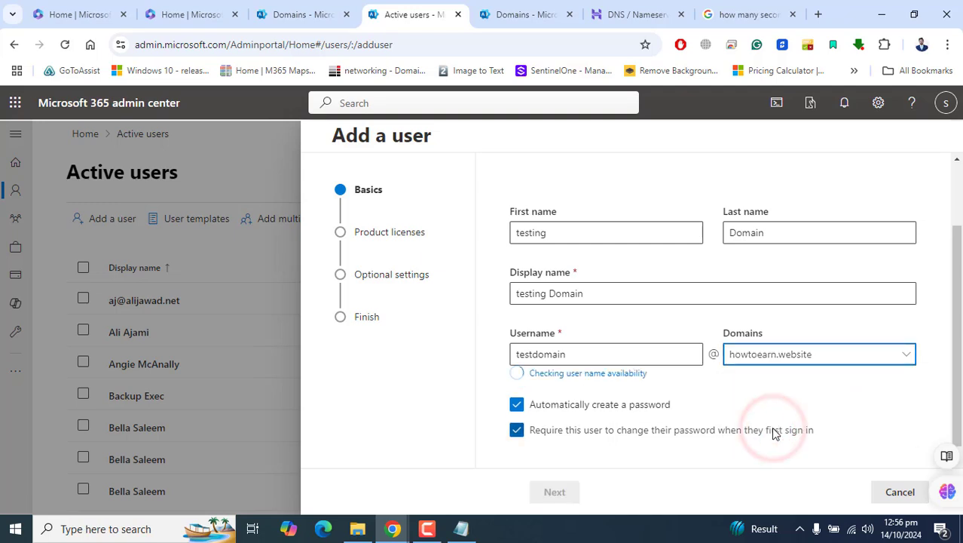
left_click(956, 334)
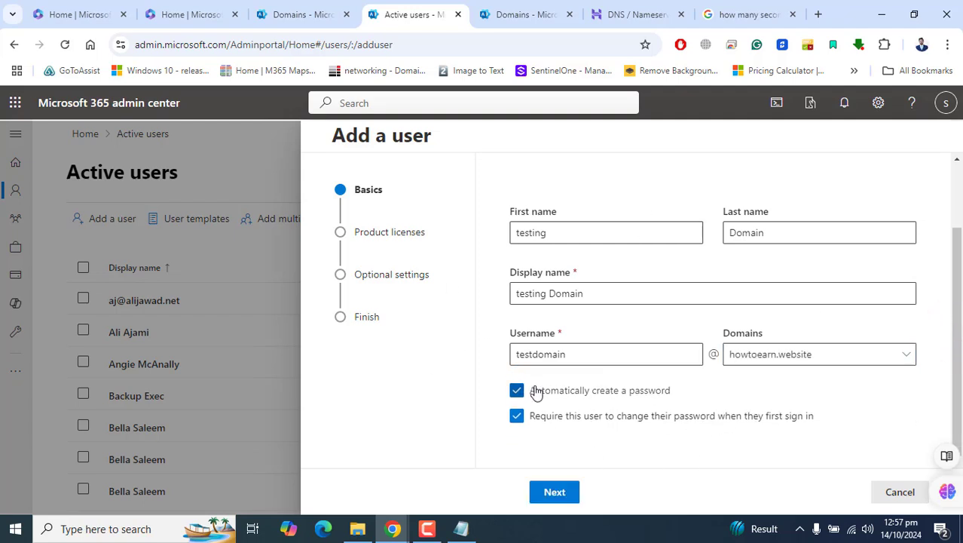
left_click(528, 15)
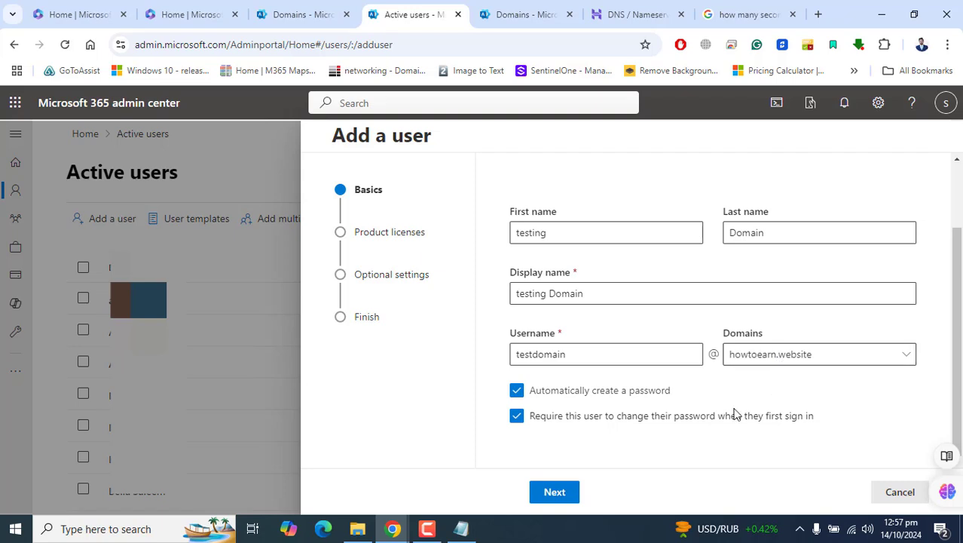
Step: Choose 'Create user without product license (not recommended)' and move past the licenses step
left_click(564, 493)
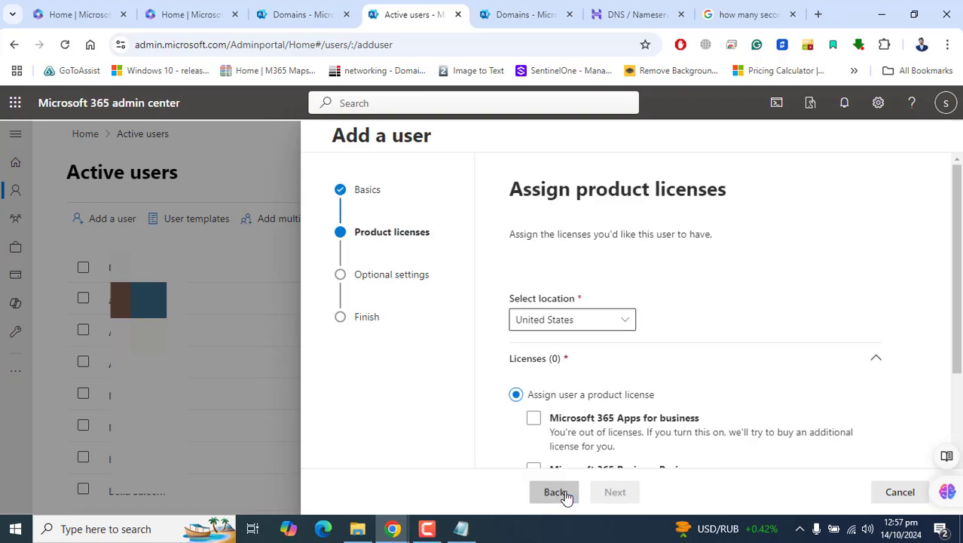
scroll(953, 296, "down", 1)
scroll(953, 296, "down", 2)
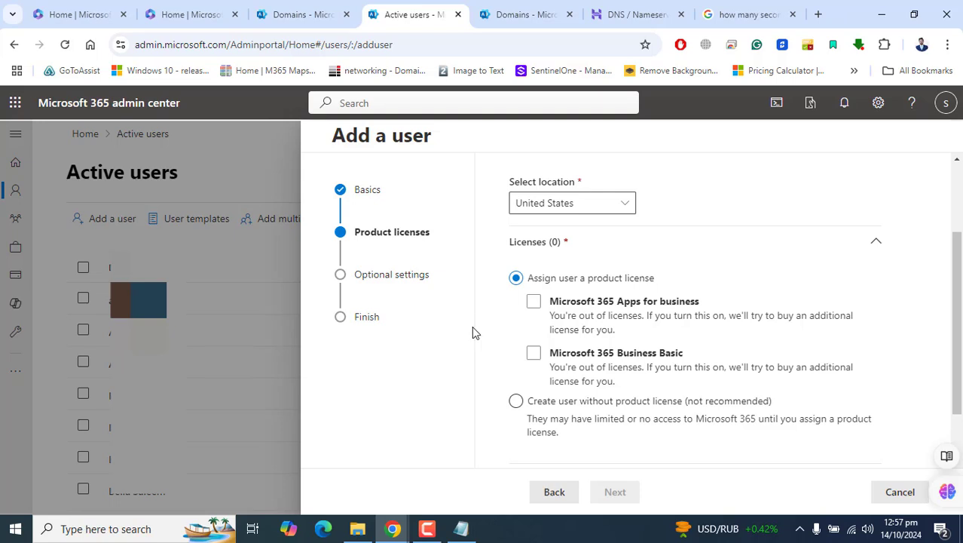
left_click(516, 400)
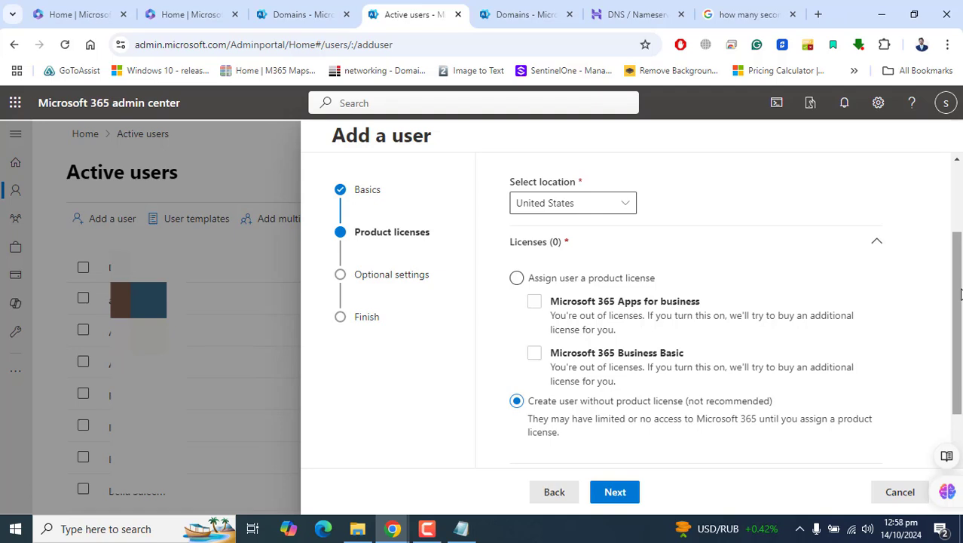
left_click_drag(961, 294, 961, 338)
left_click(615, 491)
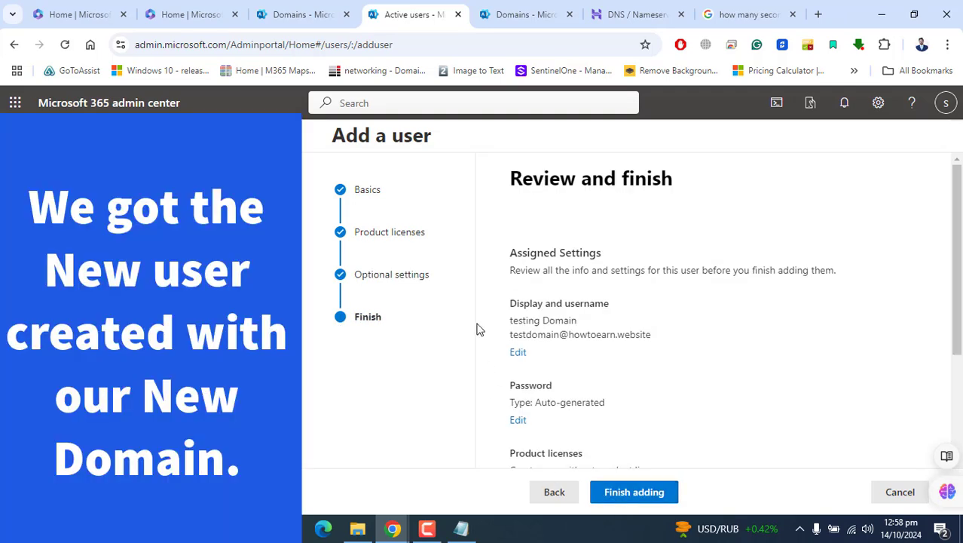
left_click_drag(510, 306, 582, 329)
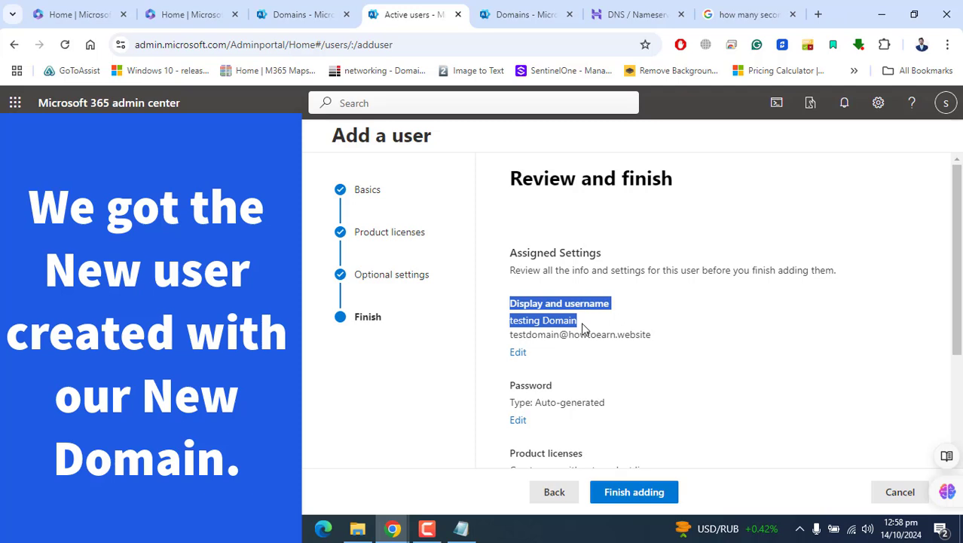
left_click(504, 338)
left_click_drag(503, 335, 671, 340)
left_click(822, 343)
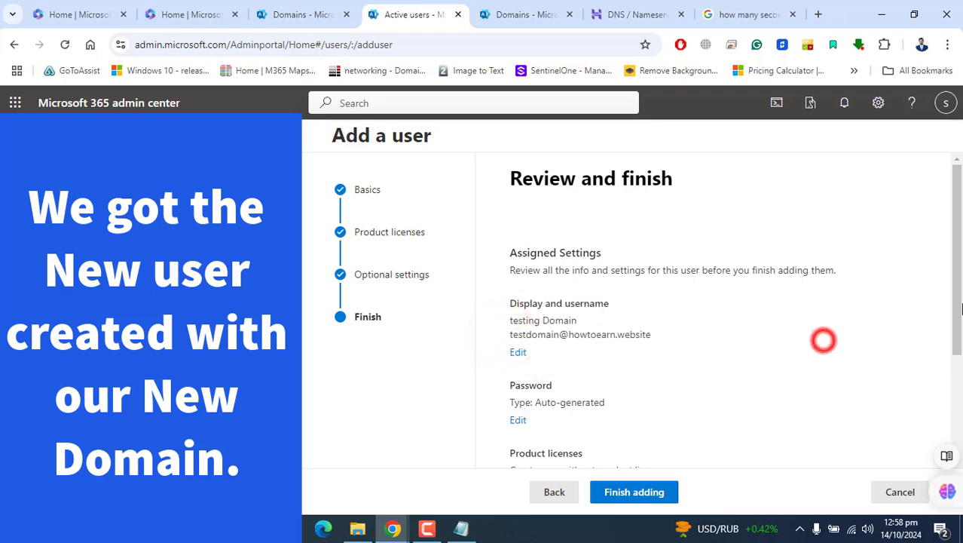
left_click_drag(956, 313, 952, 360)
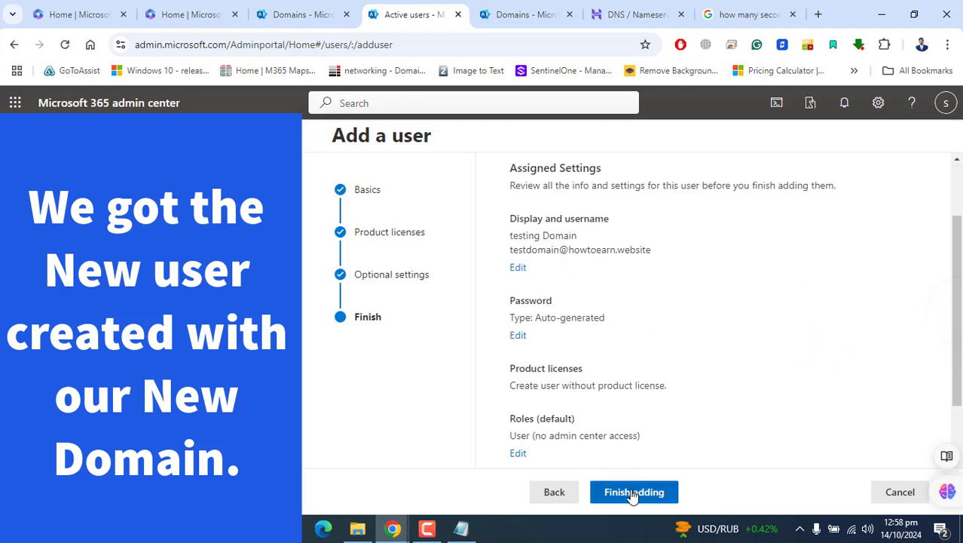
left_click(634, 490)
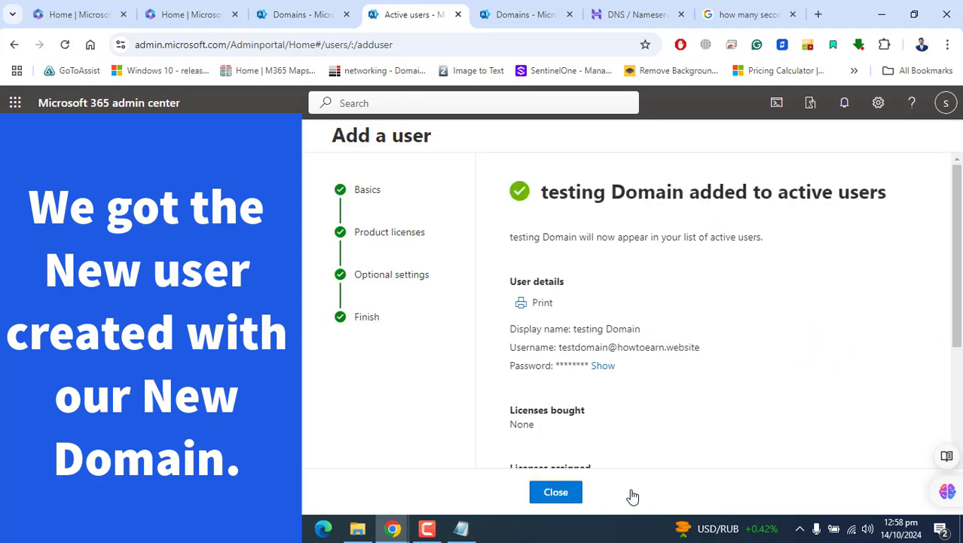
Step: Reveal the new user's auto-generated password and look over the user details
left_click(603, 365)
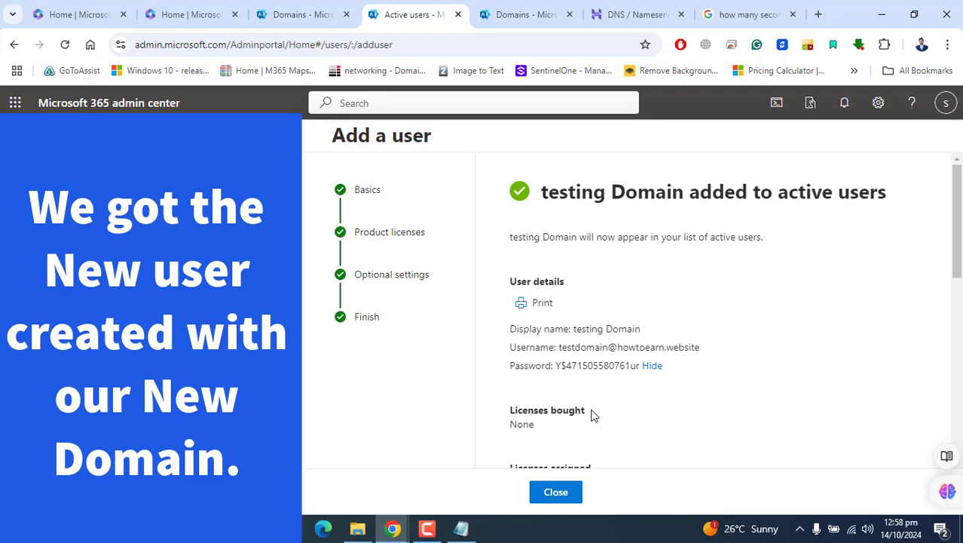
left_click(512, 331)
left_click_drag(511, 331, 632, 369)
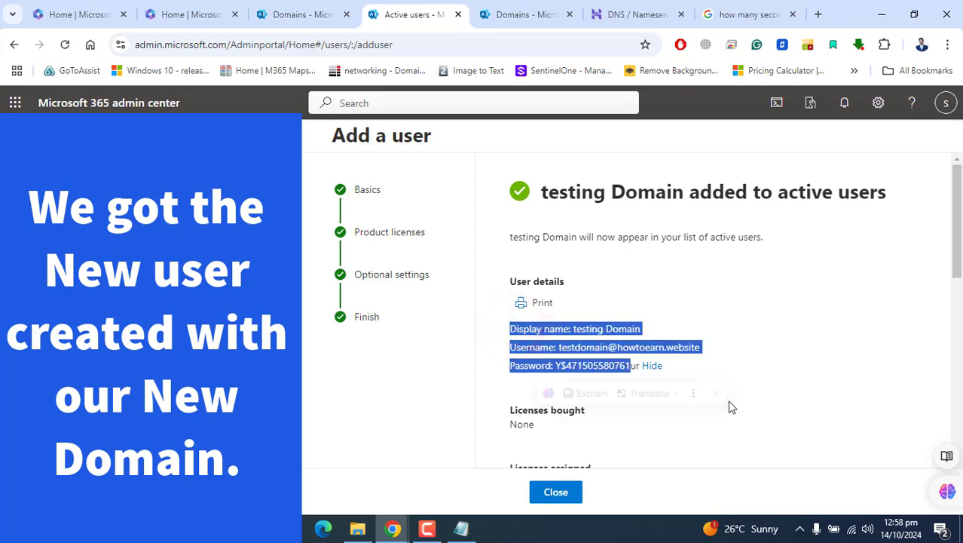
left_click(739, 389)
left_click_drag(712, 356, 609, 347)
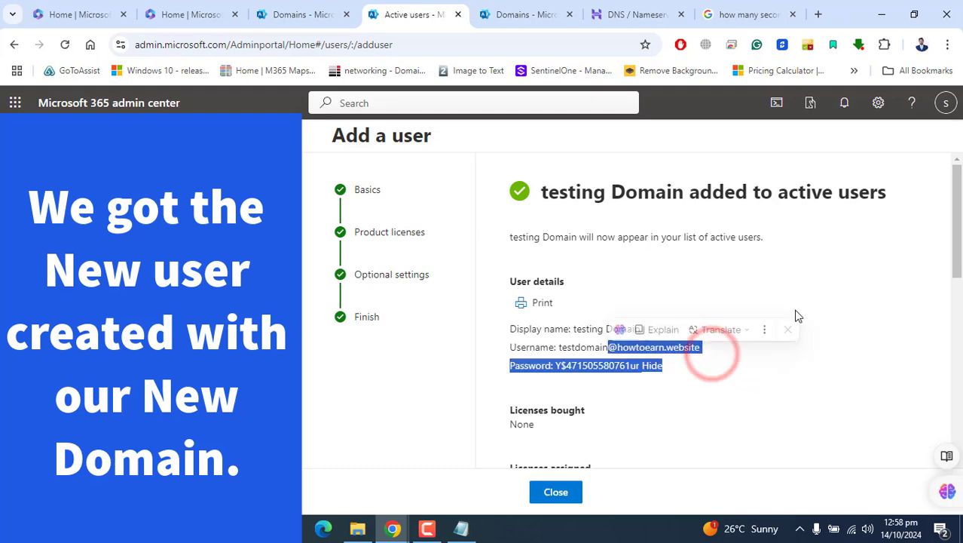
left_click(796, 310)
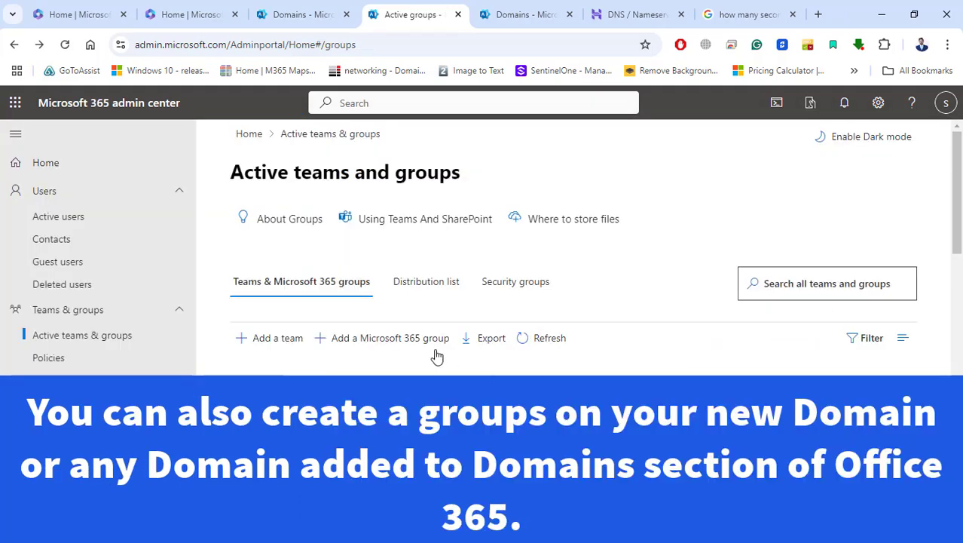
Step: Start a distribution list named Testing Domain, assign one owner, and skip adding members
left_click(440, 284)
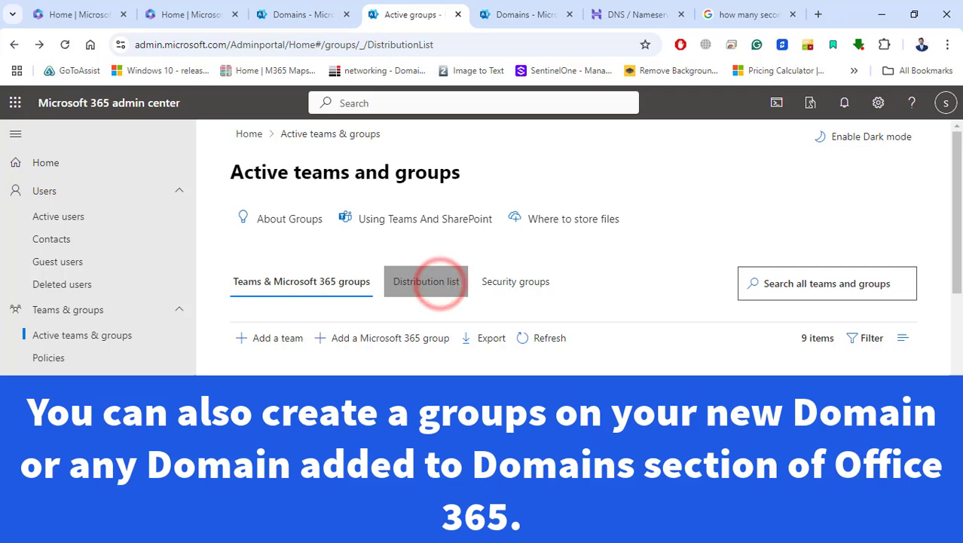
left_click(311, 338)
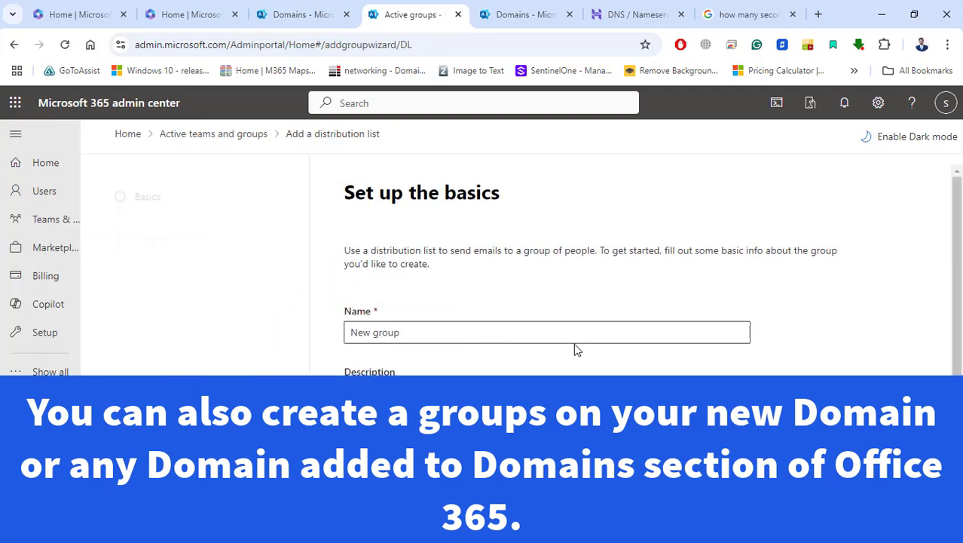
left_click(420, 331)
type("Testing Domain")
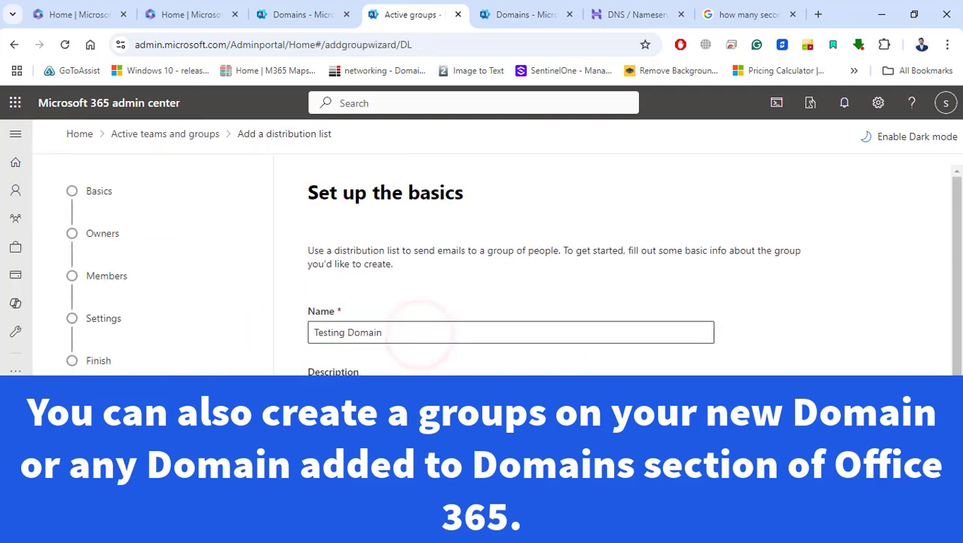
left_click(335, 513)
left_click(385, 347)
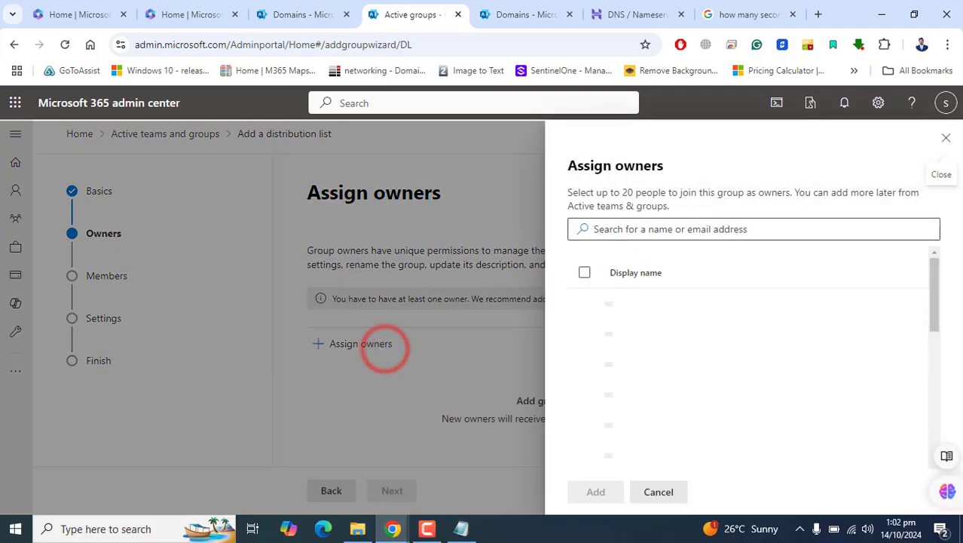
left_click(591, 312)
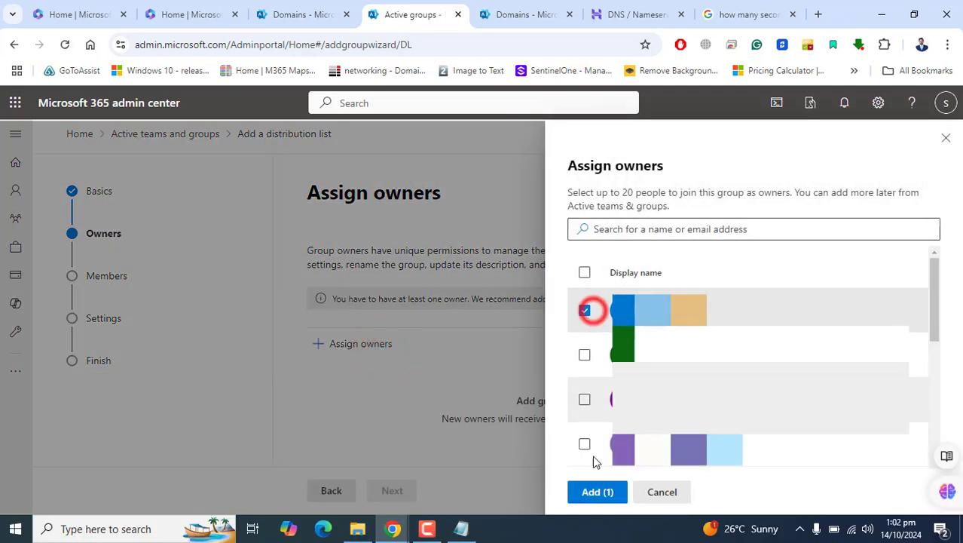
left_click(596, 491)
left_click(392, 491)
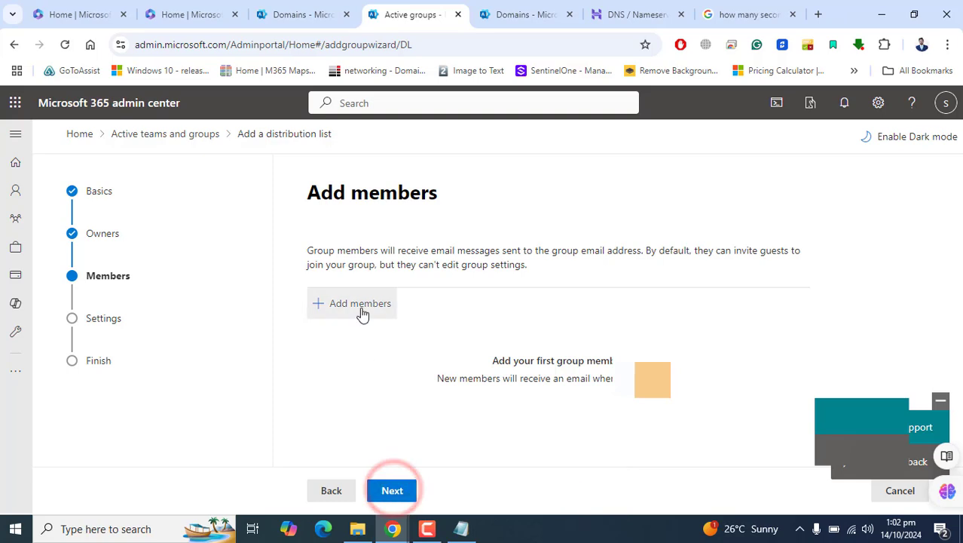
left_click(395, 489)
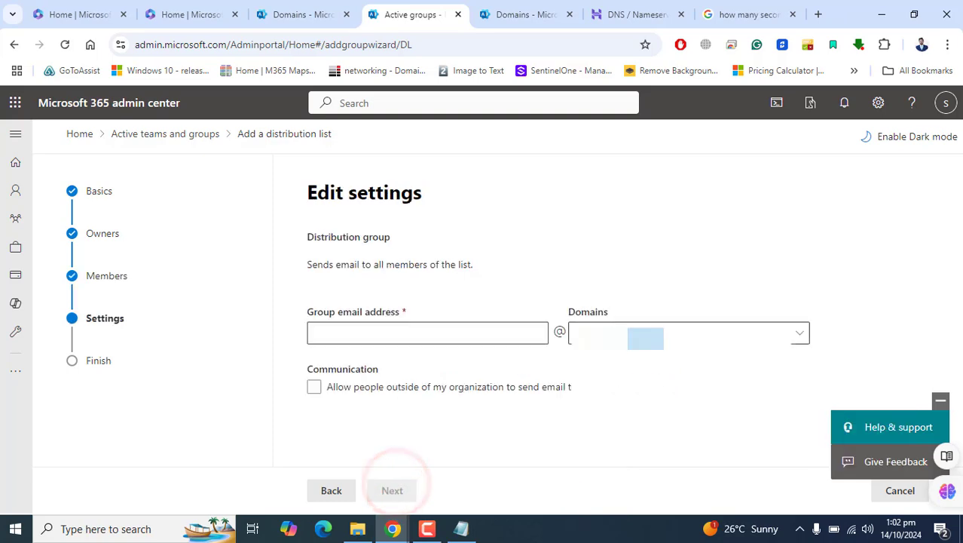
left_click(677, 334)
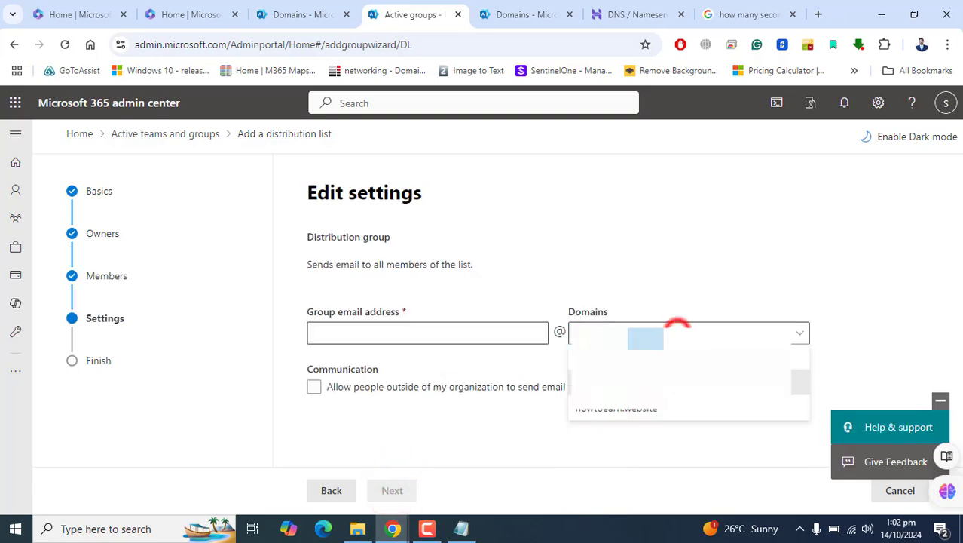
left_click(512, 333)
type("Testing Domain")
left_click(350, 333)
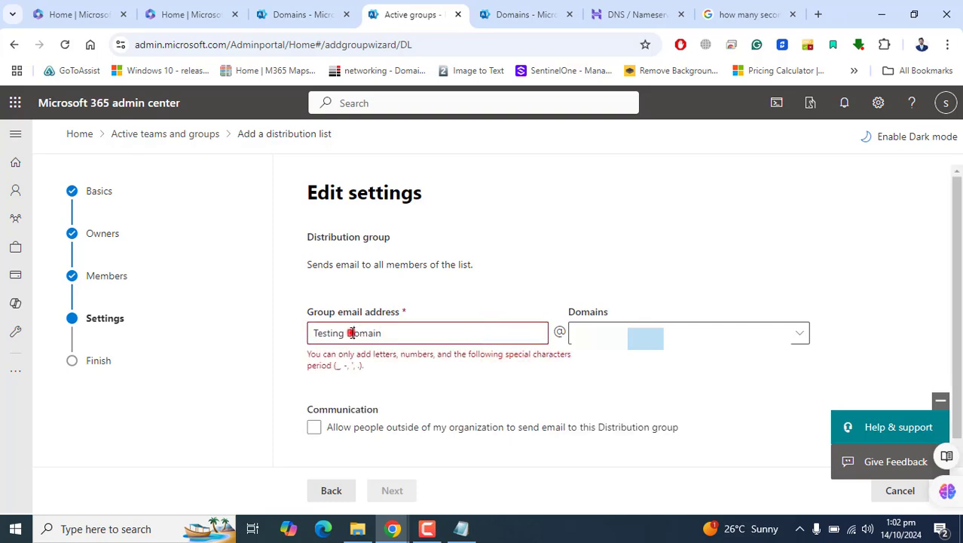
key("BackSpace")
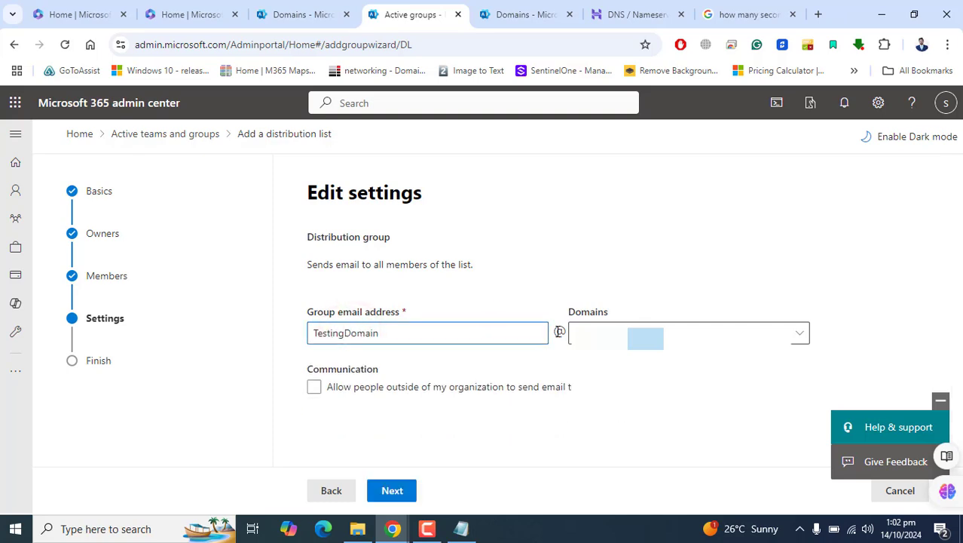
left_click(435, 329)
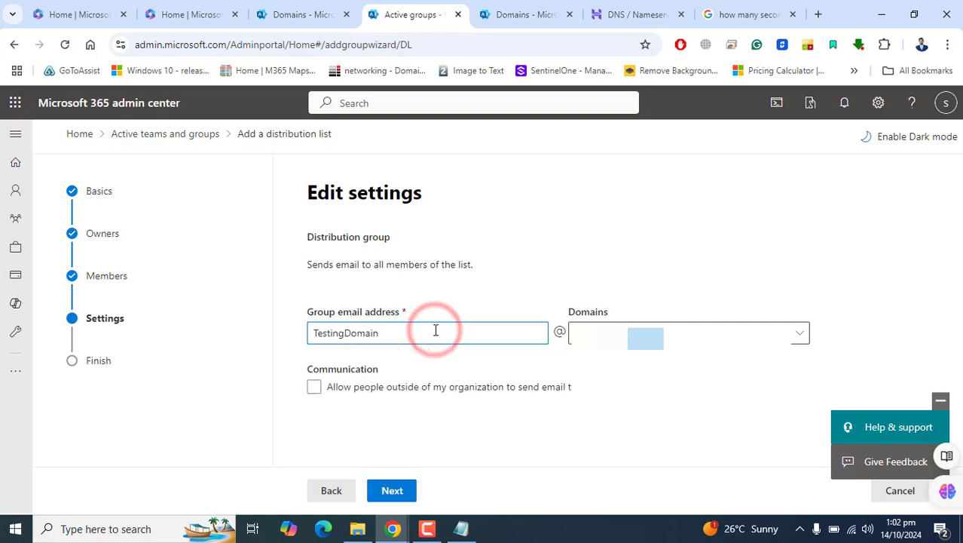
type("1")
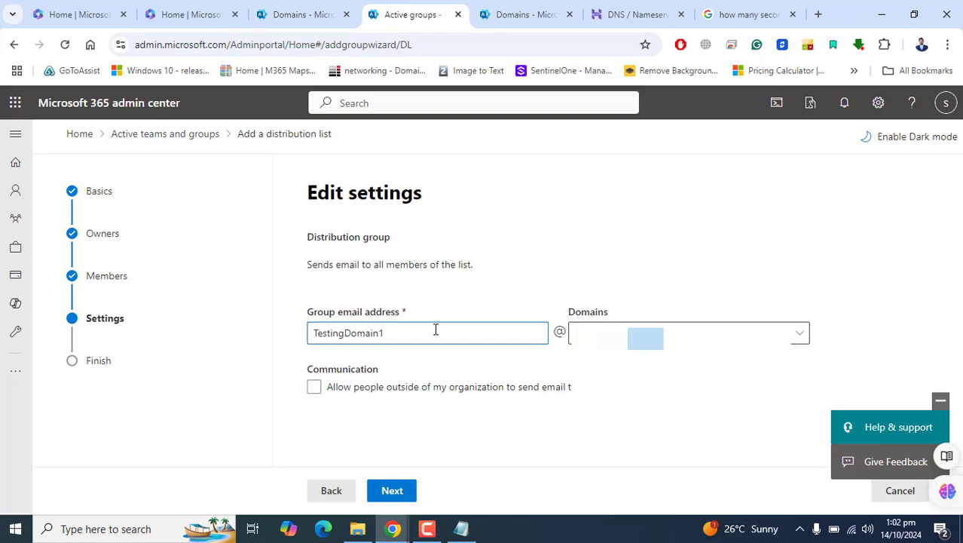
left_click(625, 332)
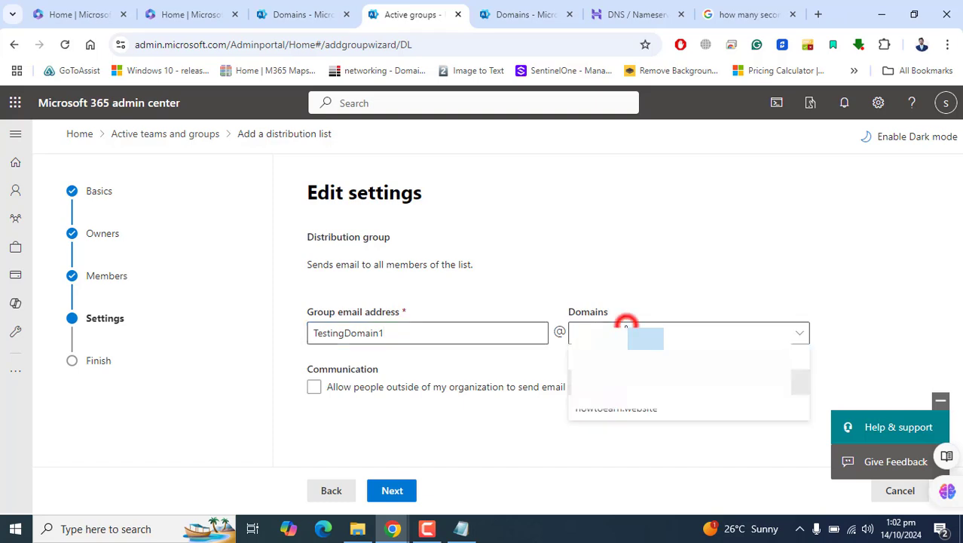
left_click(621, 410)
left_click(621, 407)
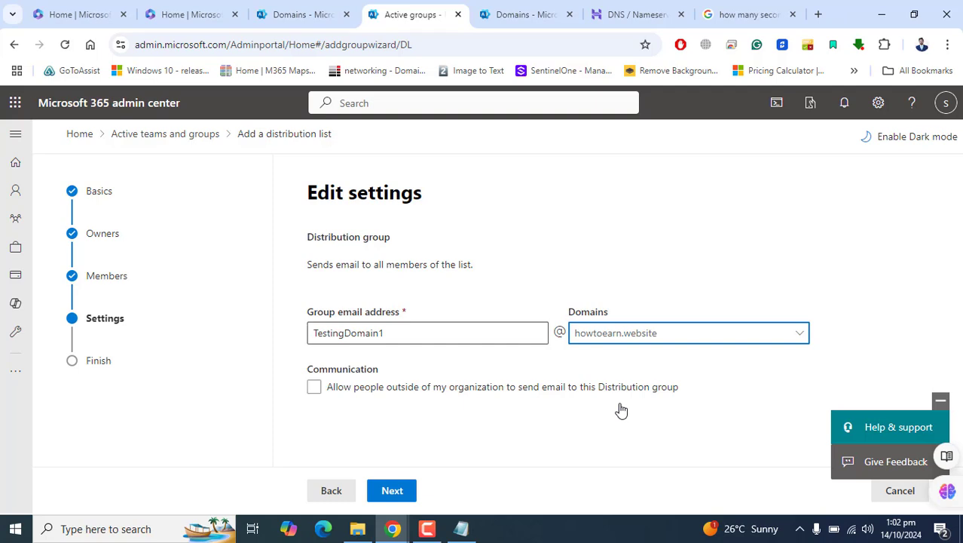
left_click(392, 490)
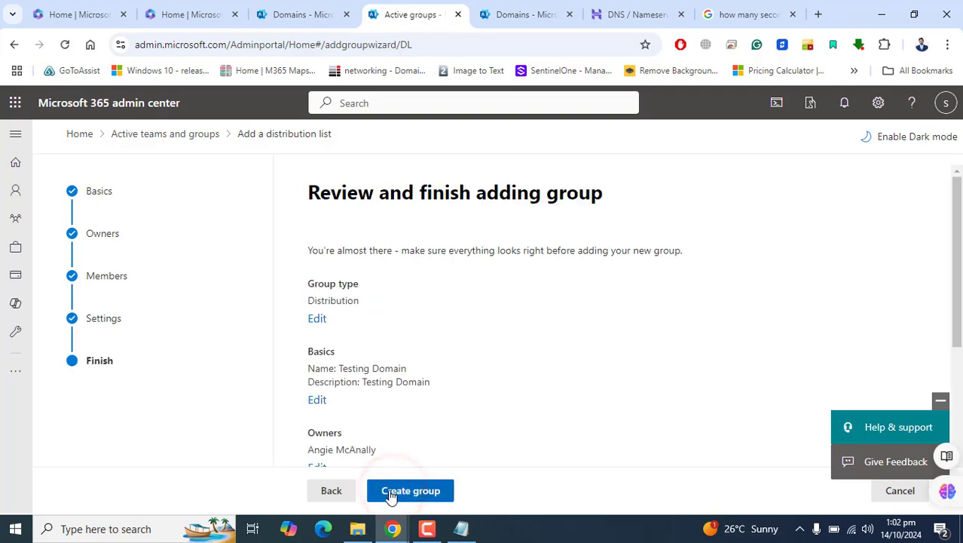
left_click(390, 491)
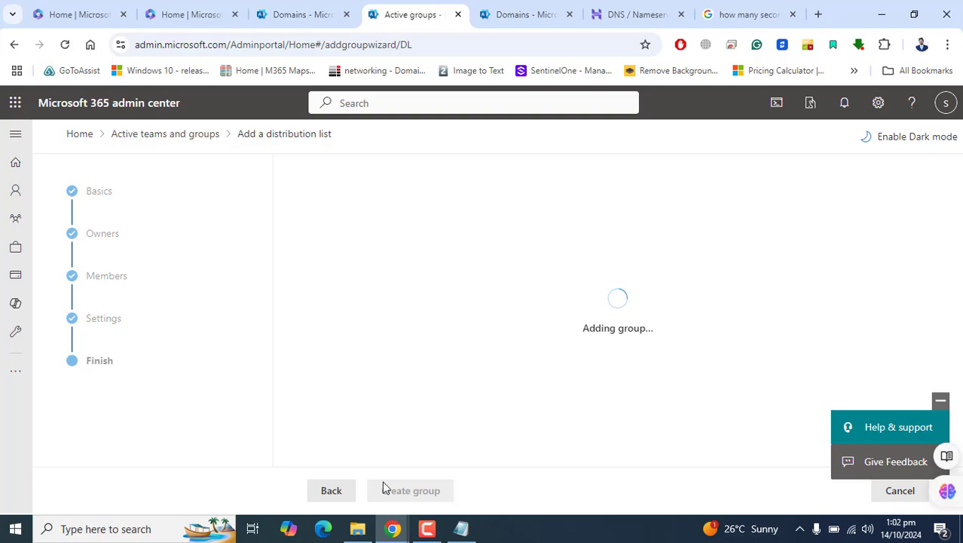
key("alt+Left")
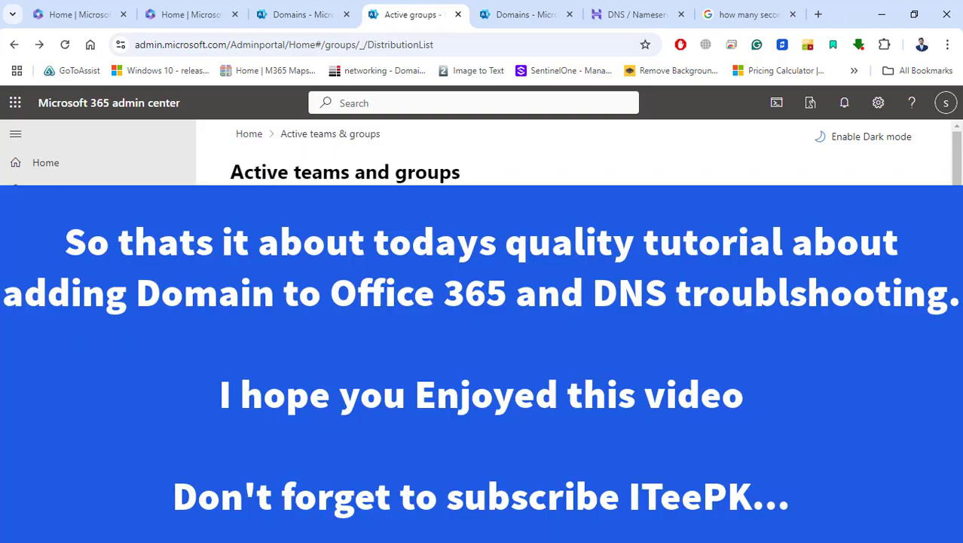